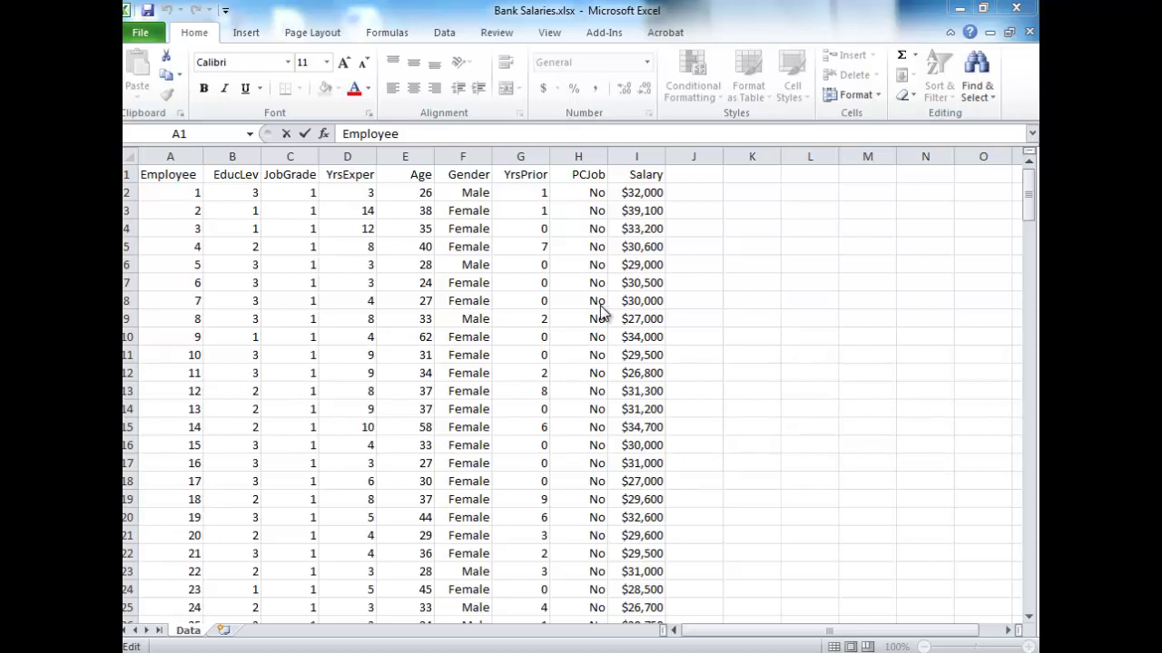
- Set the font colour of the EducLev, JobGrade, Gender and PCJob columns to red
left_click(231, 154)
left_click(354, 88)
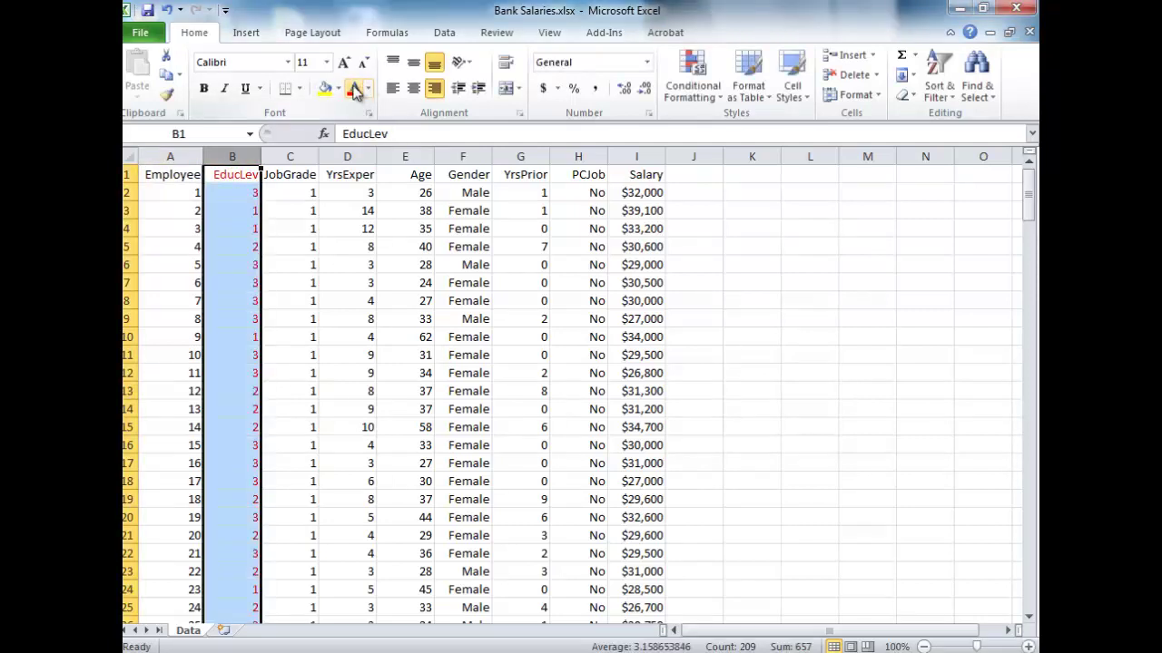
left_click(288, 154)
left_click(354, 90)
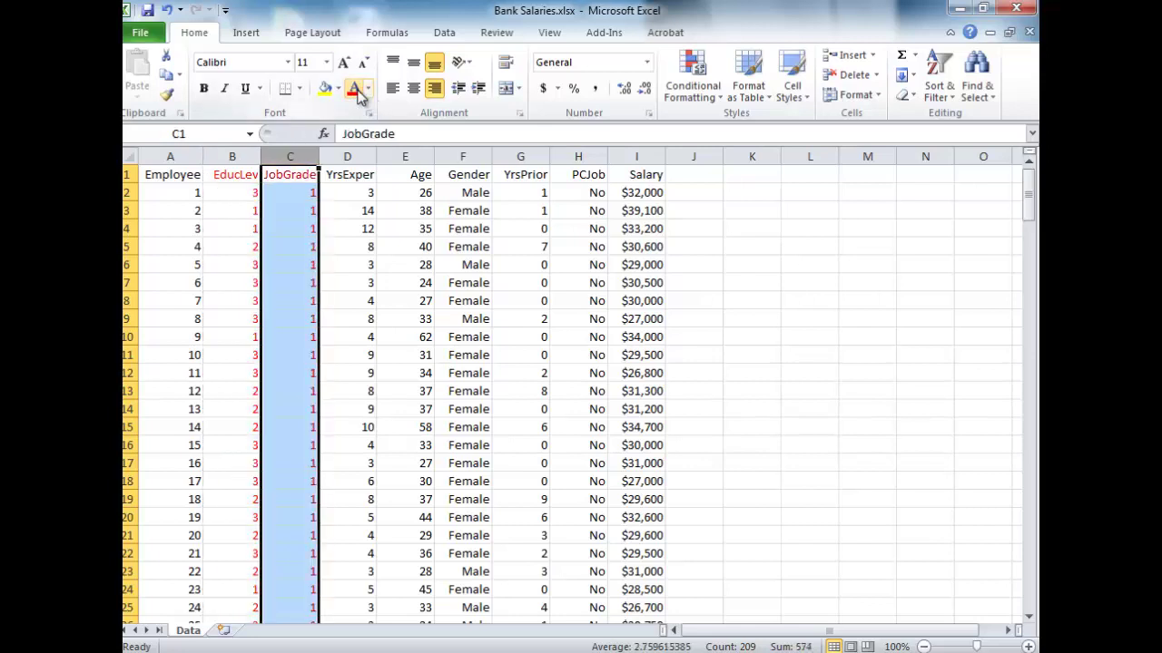
left_click(463, 156)
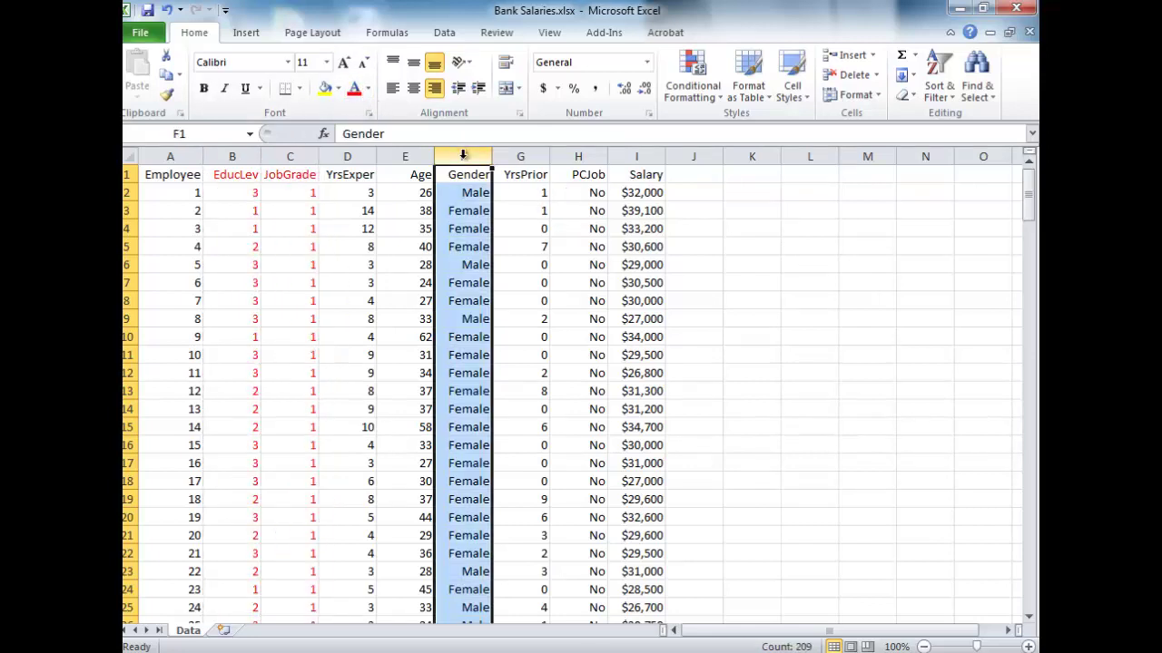
left_click(354, 89)
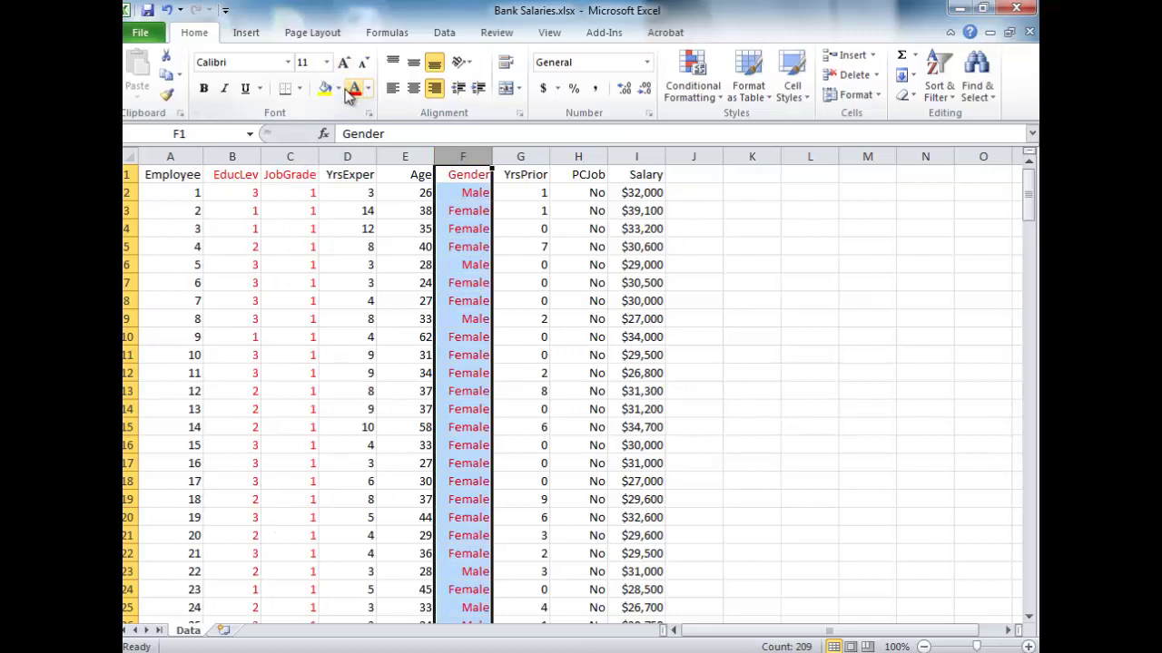
left_click(594, 154)
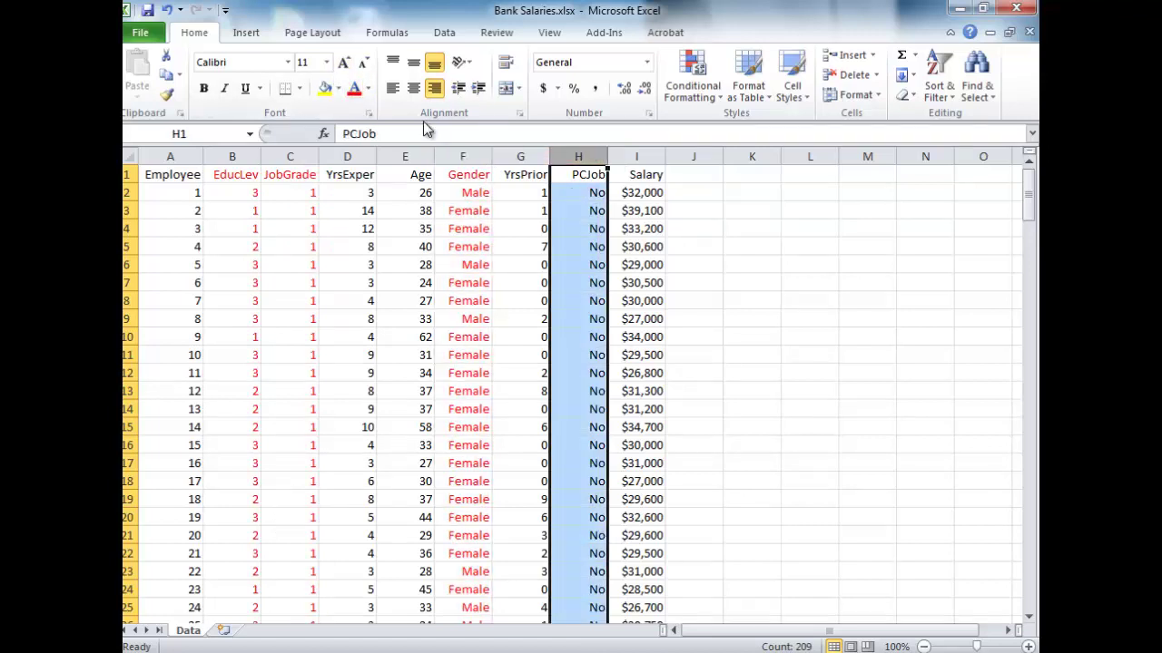
left_click(353, 90)
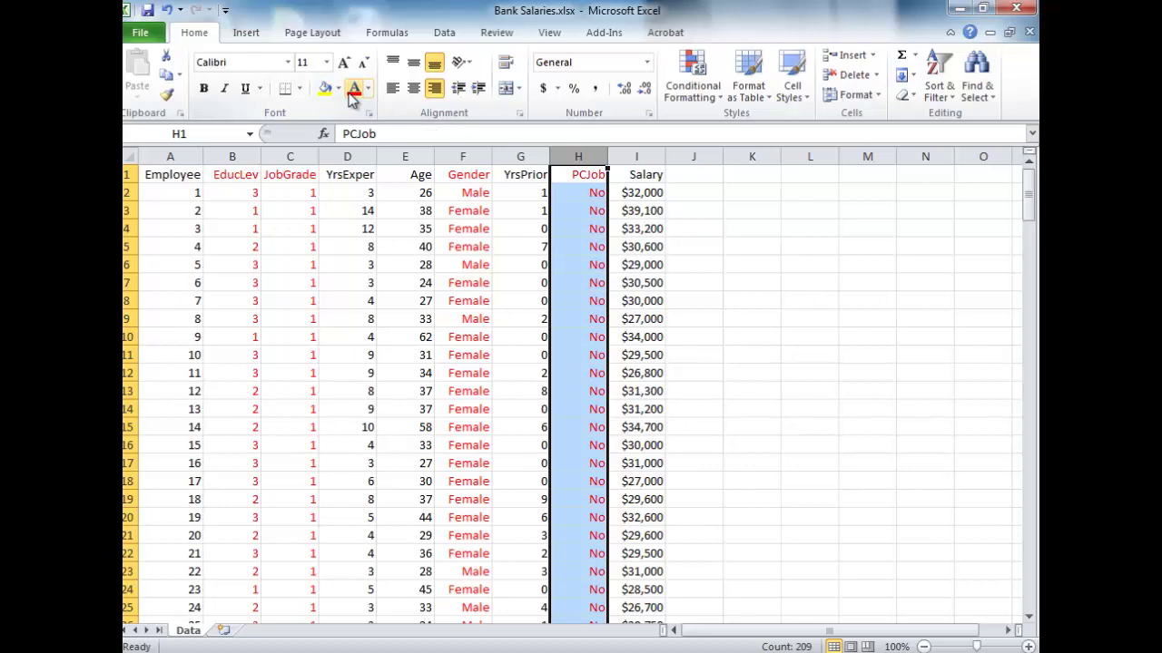
left_click(740, 244)
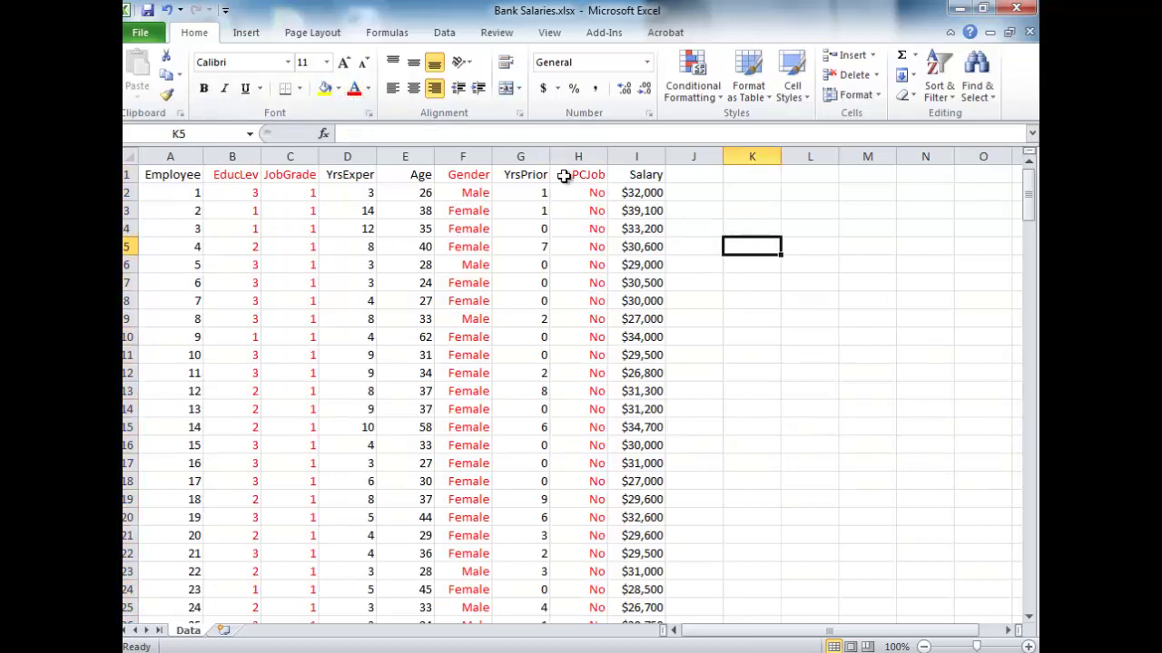
- Examine the text categories in the Gender and PCJob columns, comparing the entries in the first few rows
left_click(469, 178)
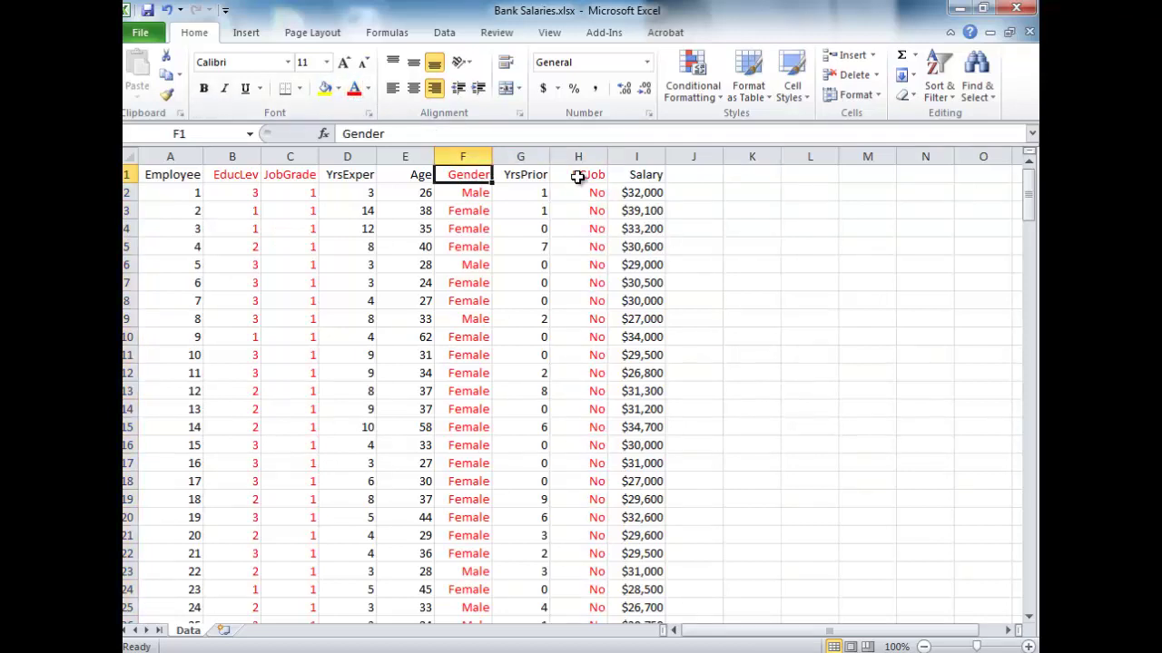
left_click(577, 177)
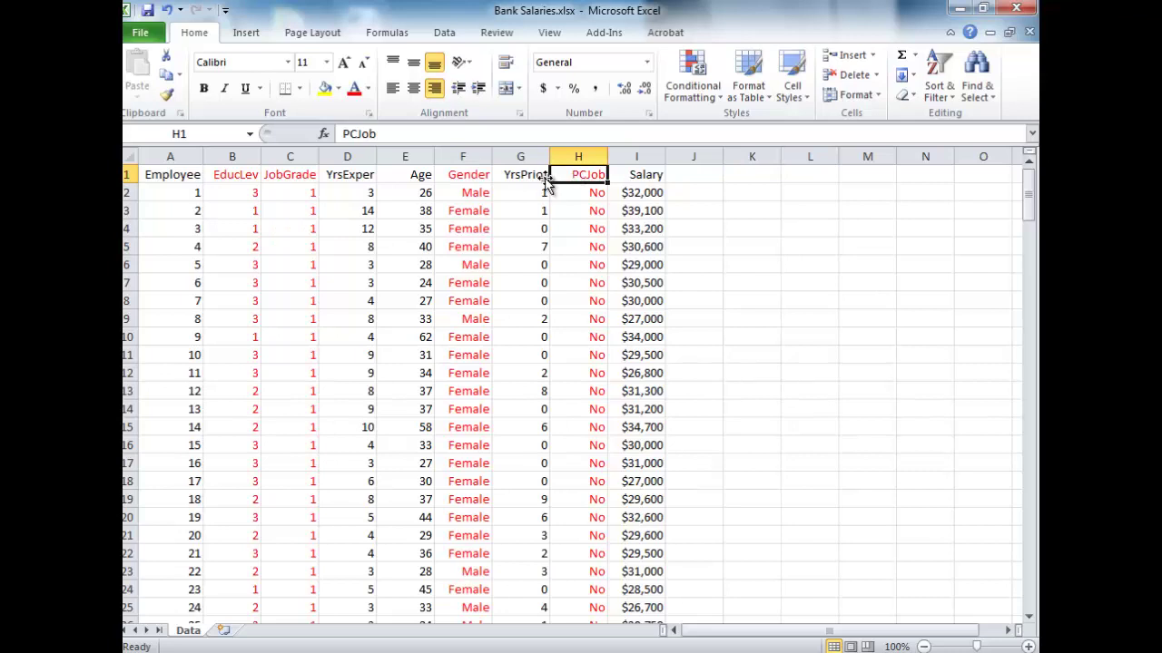
left_click(460, 157)
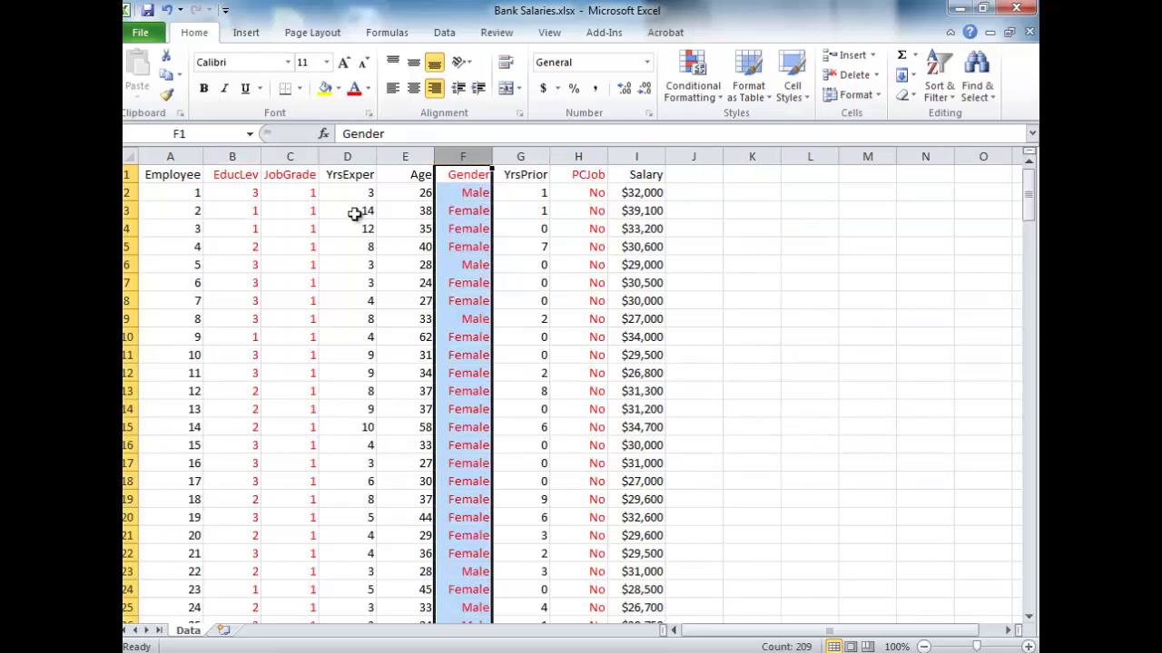
left_click(466, 323)
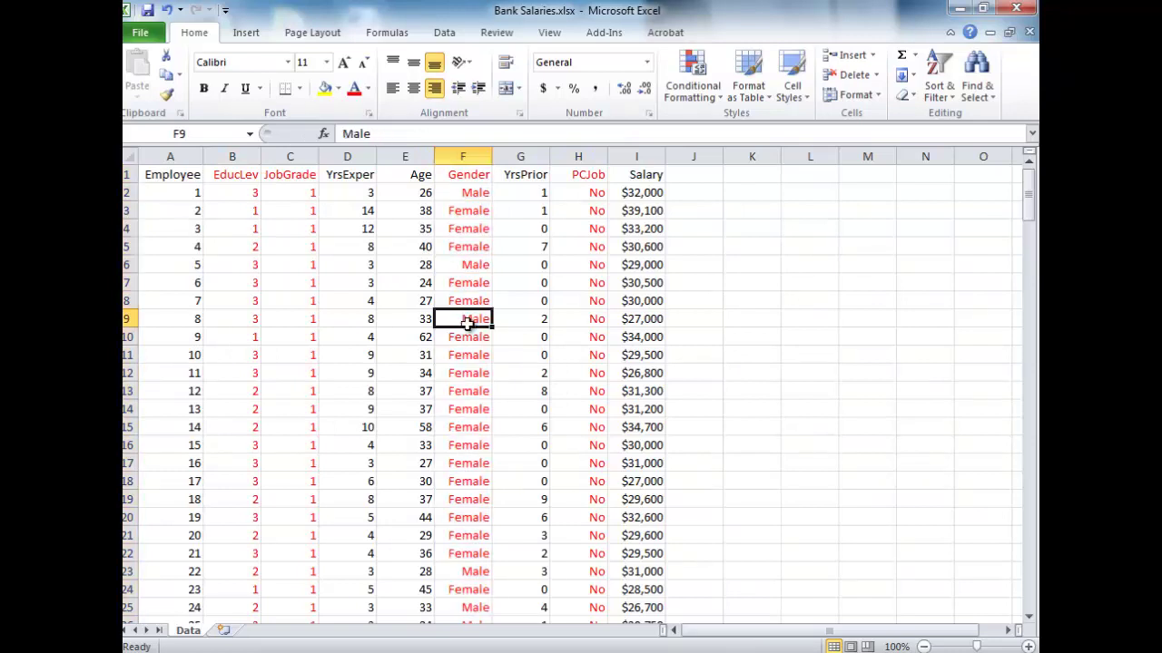
key("Up")
key("Up")
key("Up")
key("Up")
key("Up")
key("Up")
key("Up")
key("Right")
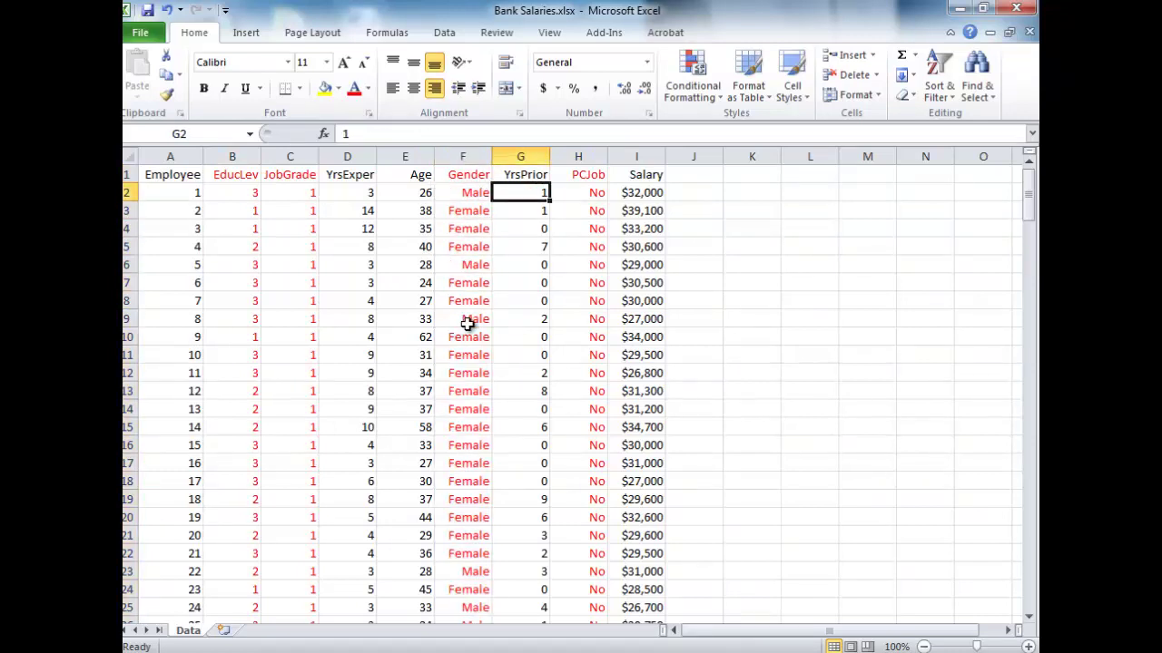
key("Down")
key("Left")
key("Down")
key("Down")
key("Up")
key("Up")
key("Up")
key("Right")
key("Right")
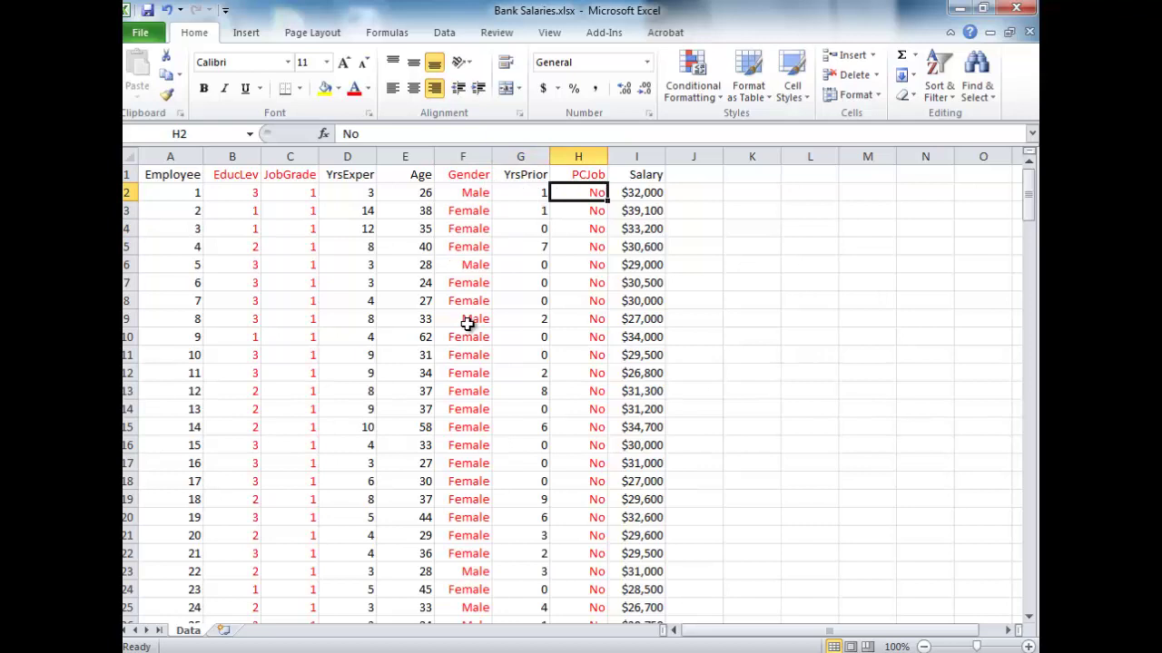
key("Down")
key("Up")
key("Down")
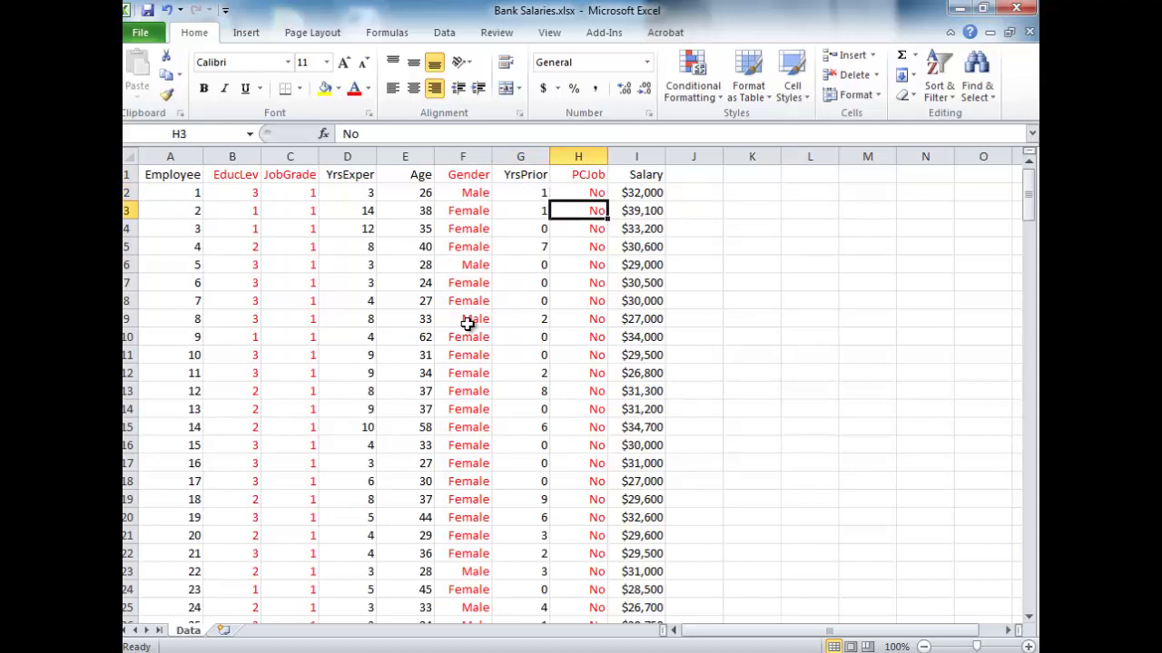
key("Up")
key("Up")
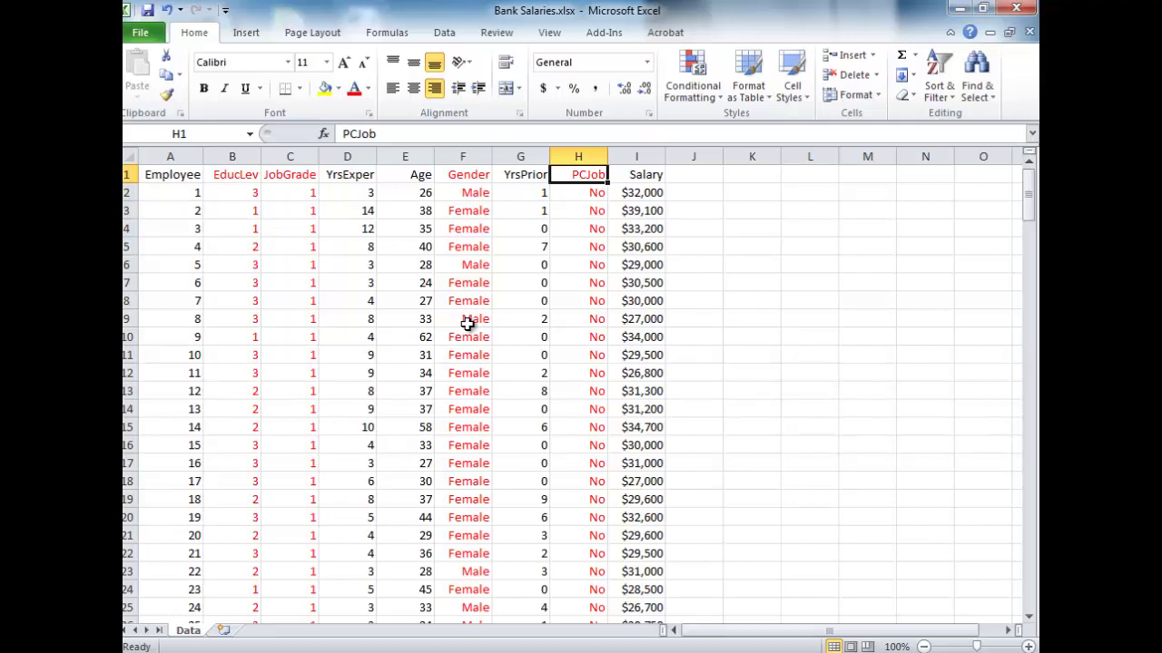
key("Left")
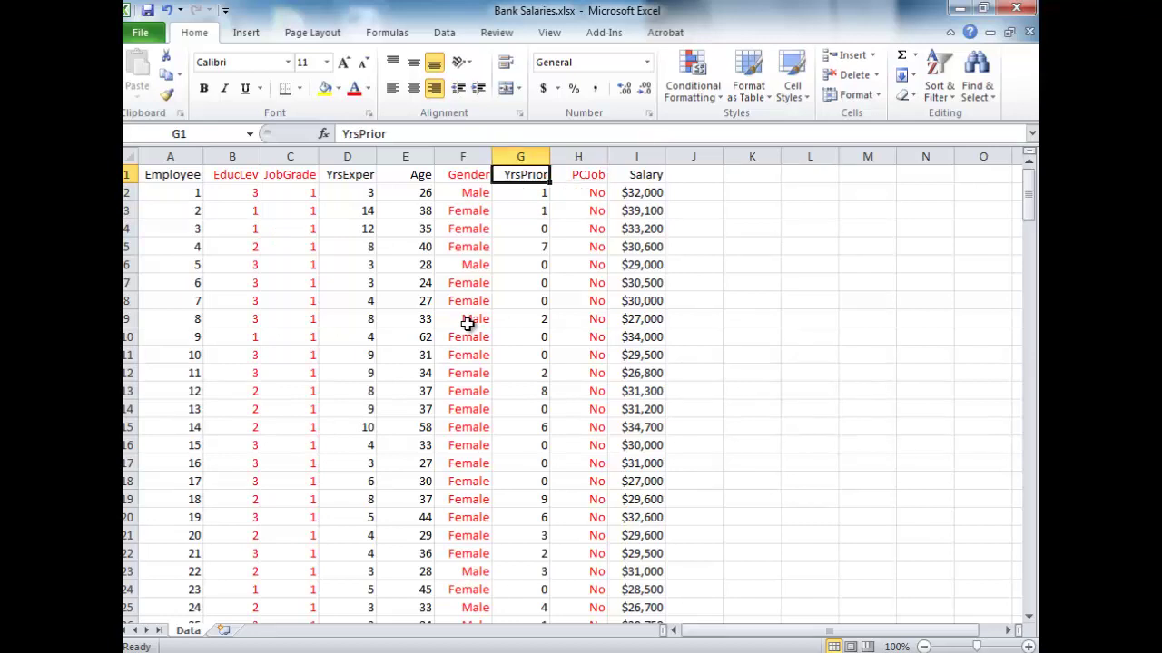
key("Left")
key("Down")
key("Down")
key("Up")
key("Down")
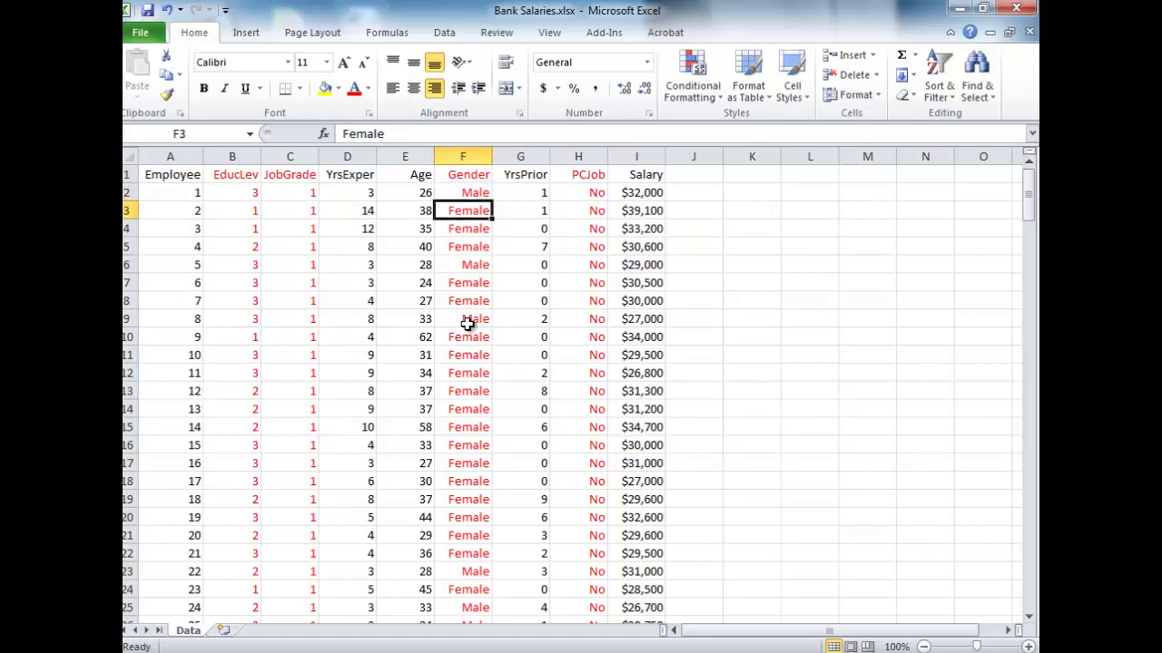
key("Down")
key("Up")
key("Up")
key("Right")
key("Right")
key("Down")
key("Down")
key("Down")
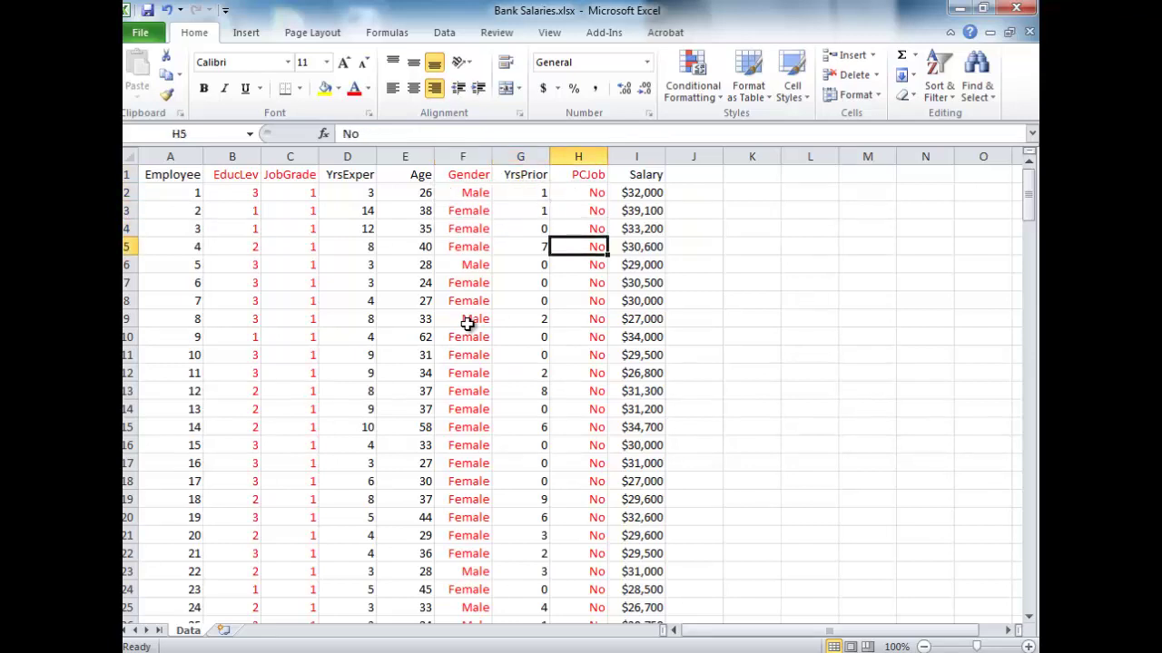
key("Up")
key("Up")
key("Up")
- Examine the numeric category codes in the EducLev and JobGrade columns
key("Left")
key("Left")
key("Left")
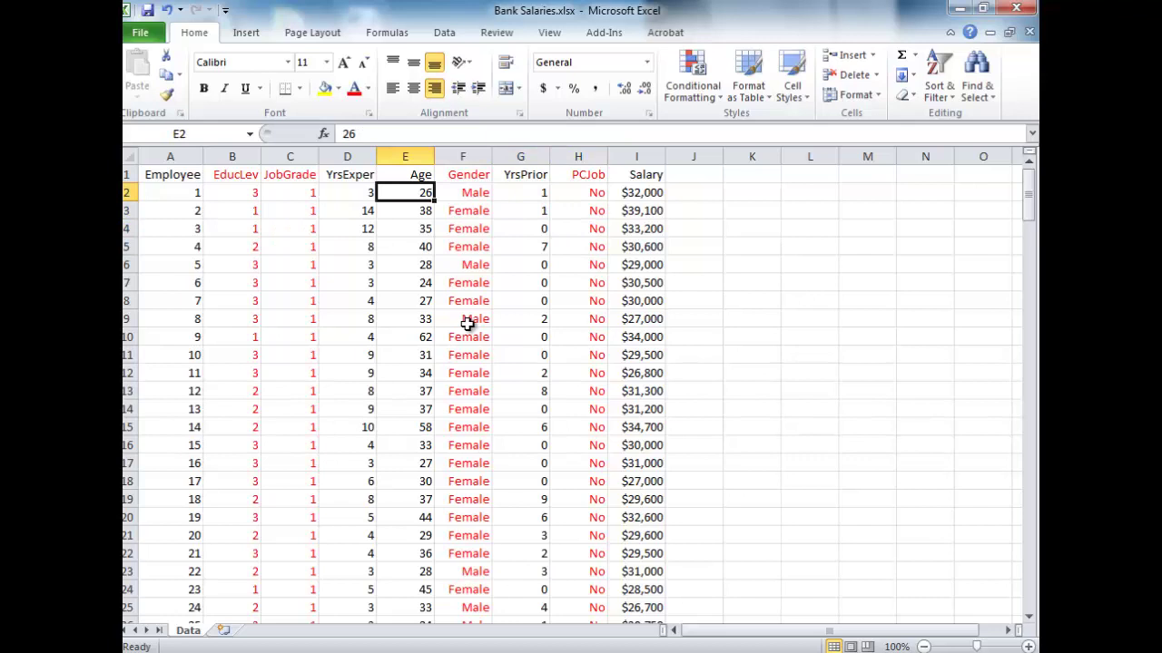
key("Left")
key("Left")
key("Left")
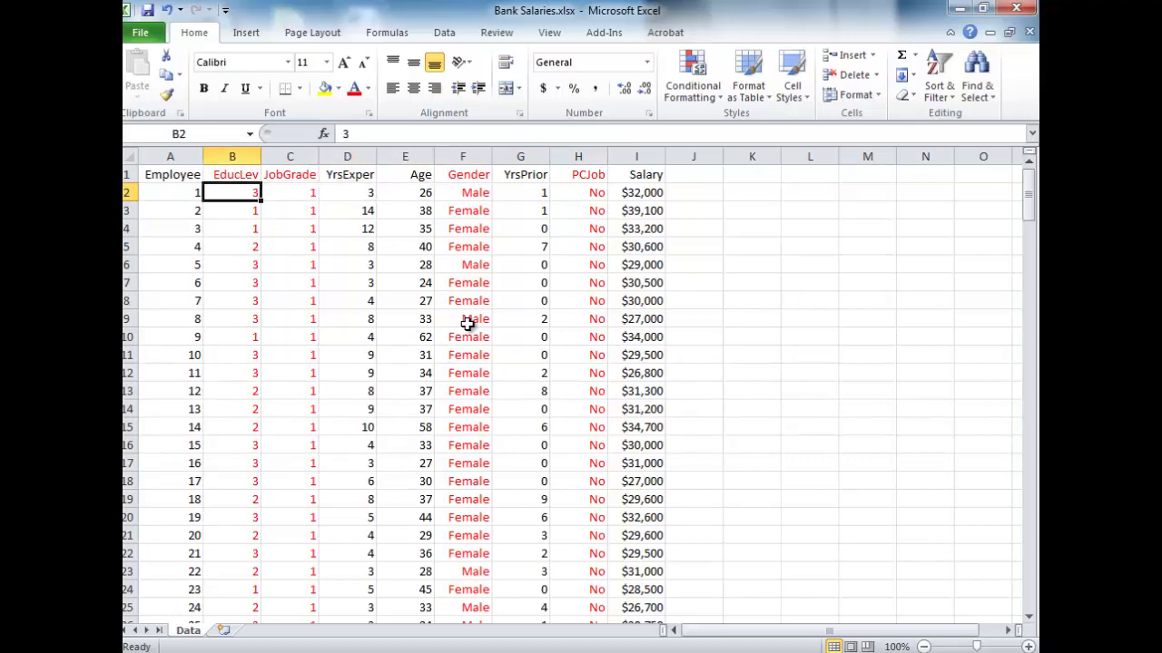
key("Up")
key("Down")
key("Up")
key("Down")
key("Right")
key("Left")
key("Down")
key("Right")
key("Left")
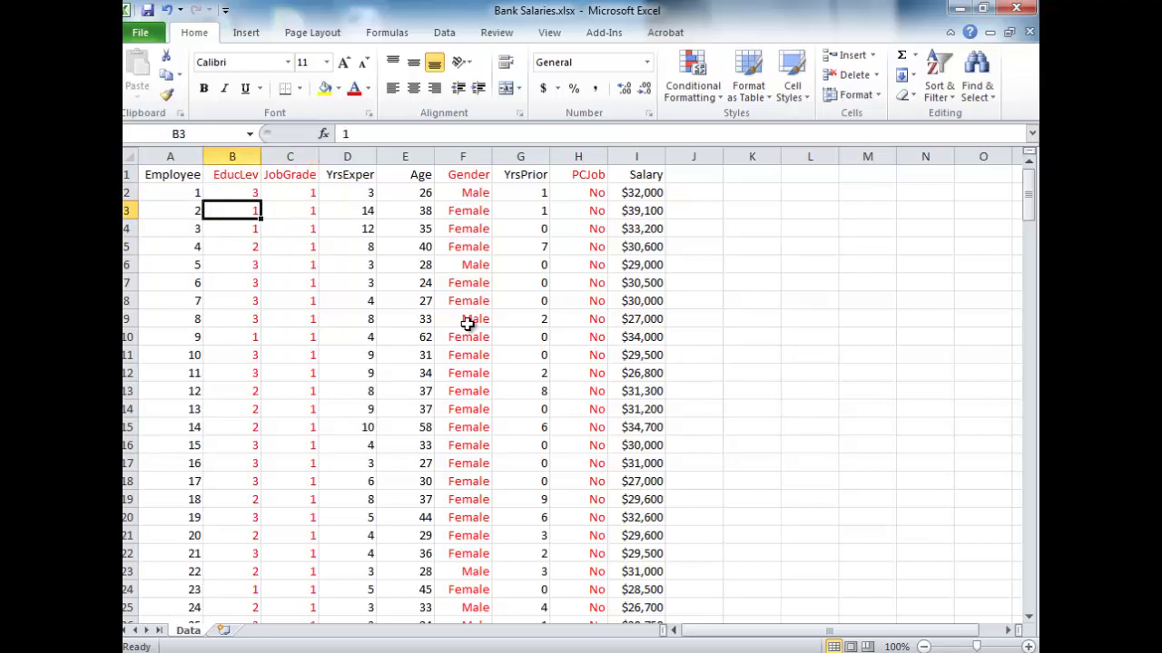
key("Down")
key("Right")
key("Left")
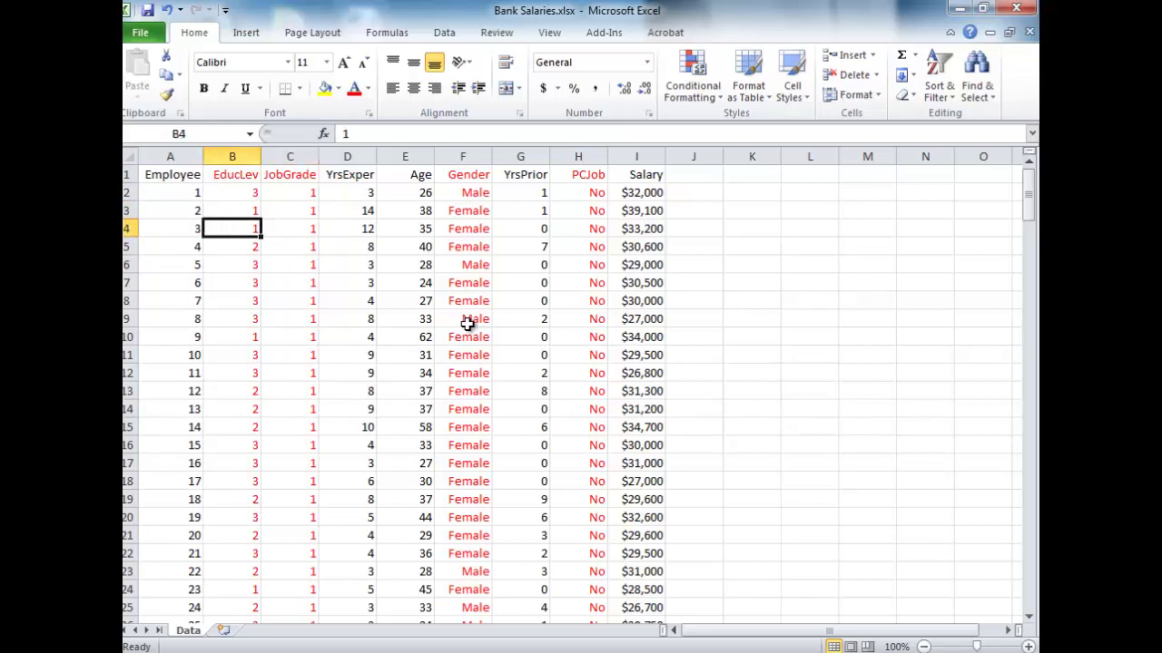
key("Up")
key("Up")
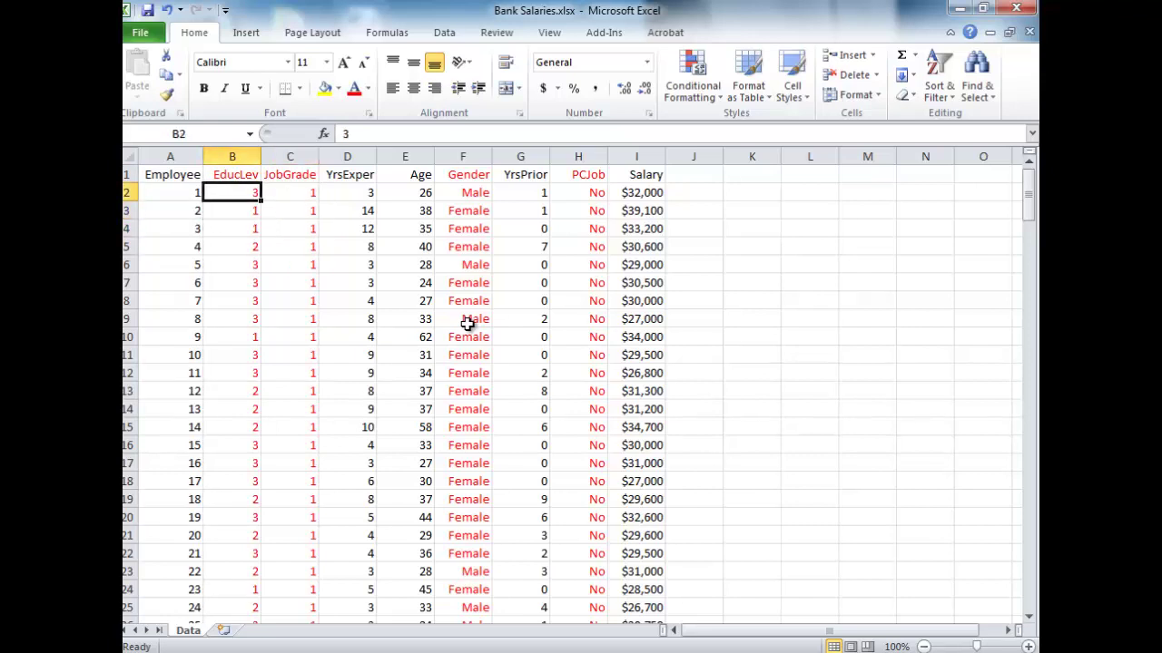
key("Up")
key("Right")
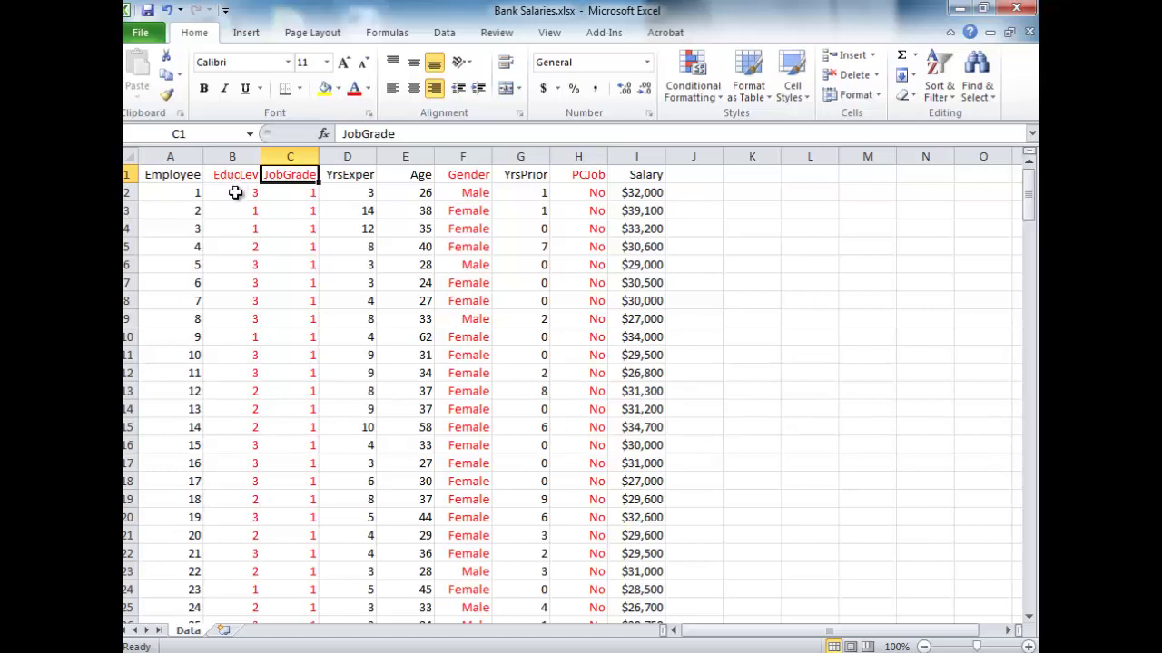
left_click(232, 231)
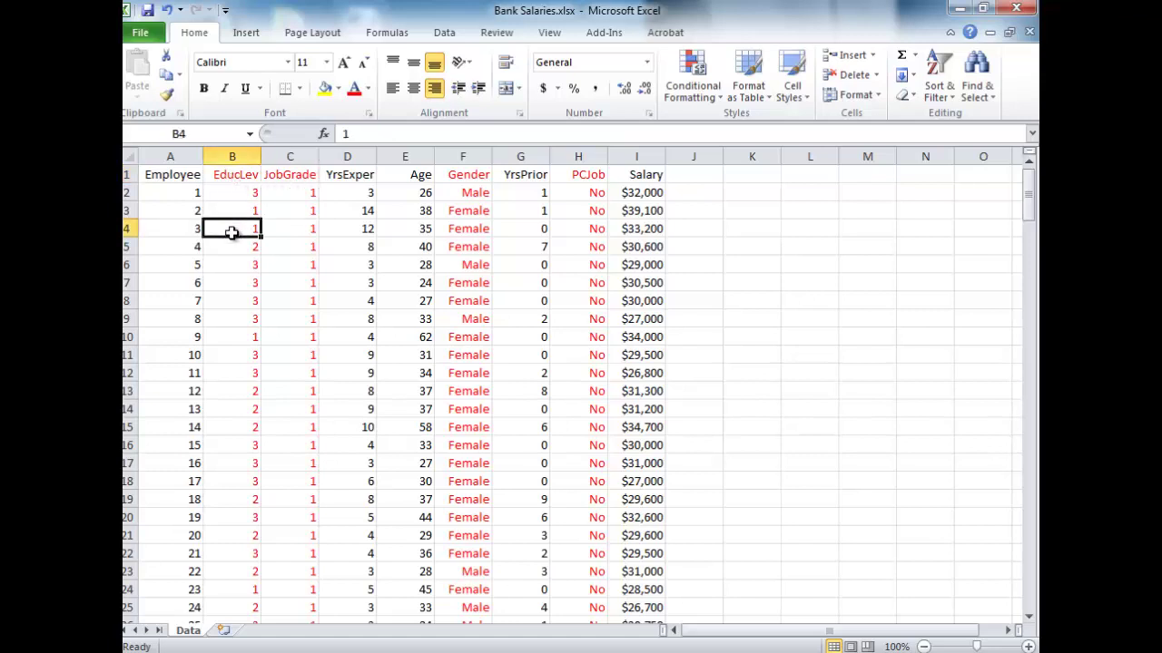
left_click(232, 248)
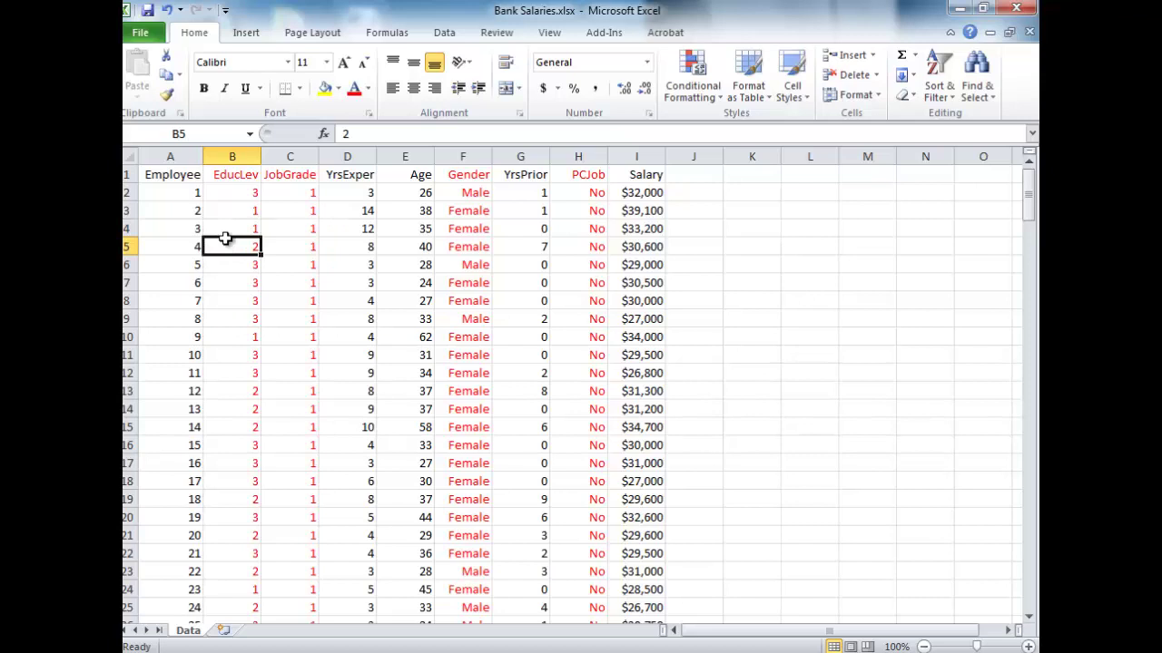
left_click(219, 189)
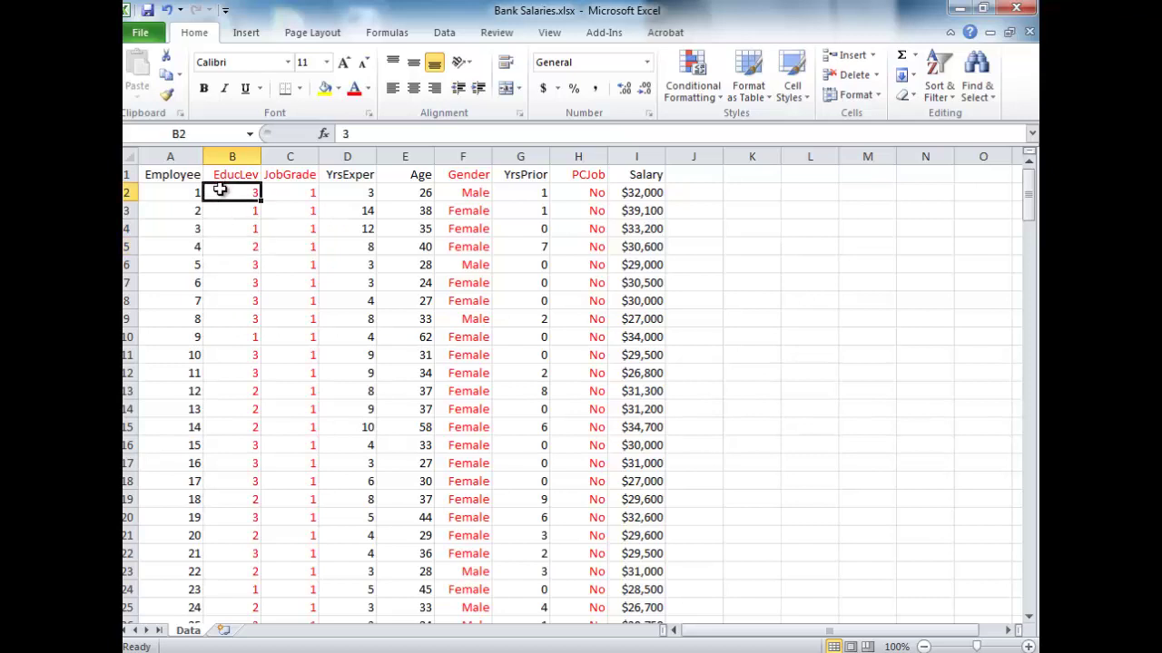
left_click(294, 190)
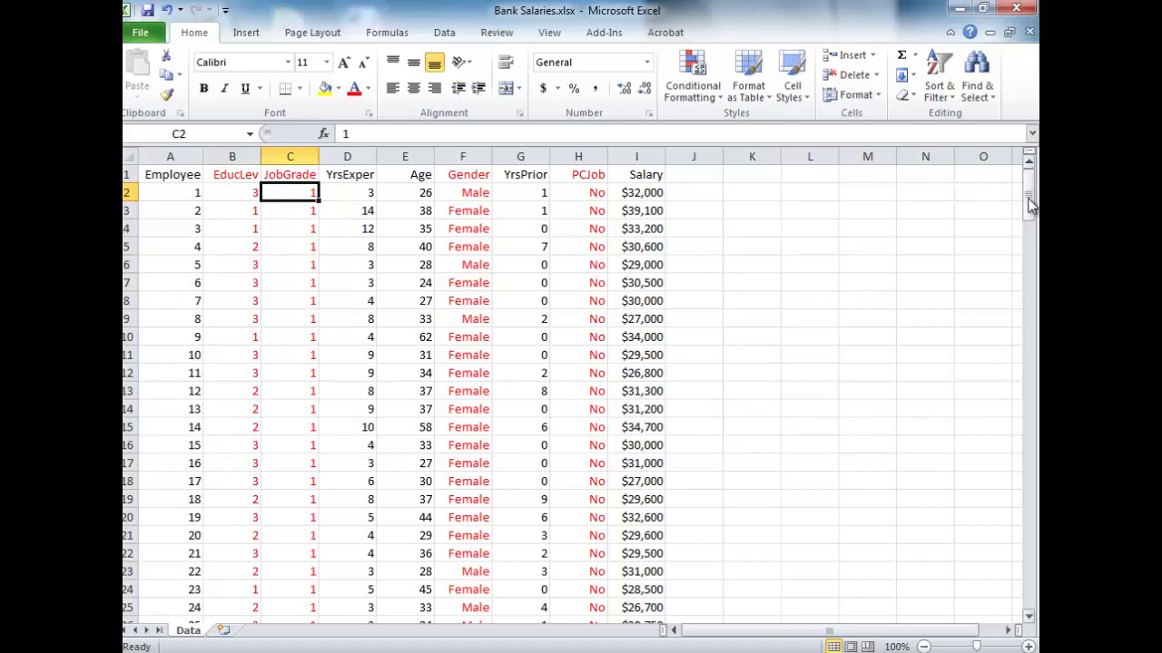
left_click_drag(1030, 205, 975, 189)
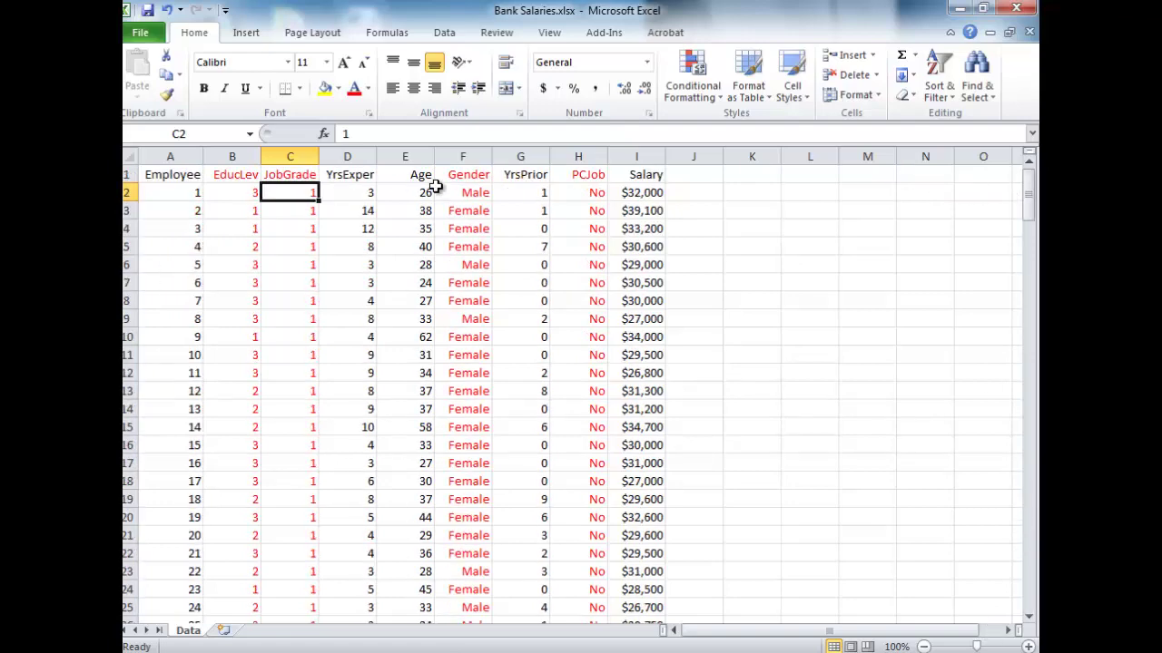
left_click(300, 178)
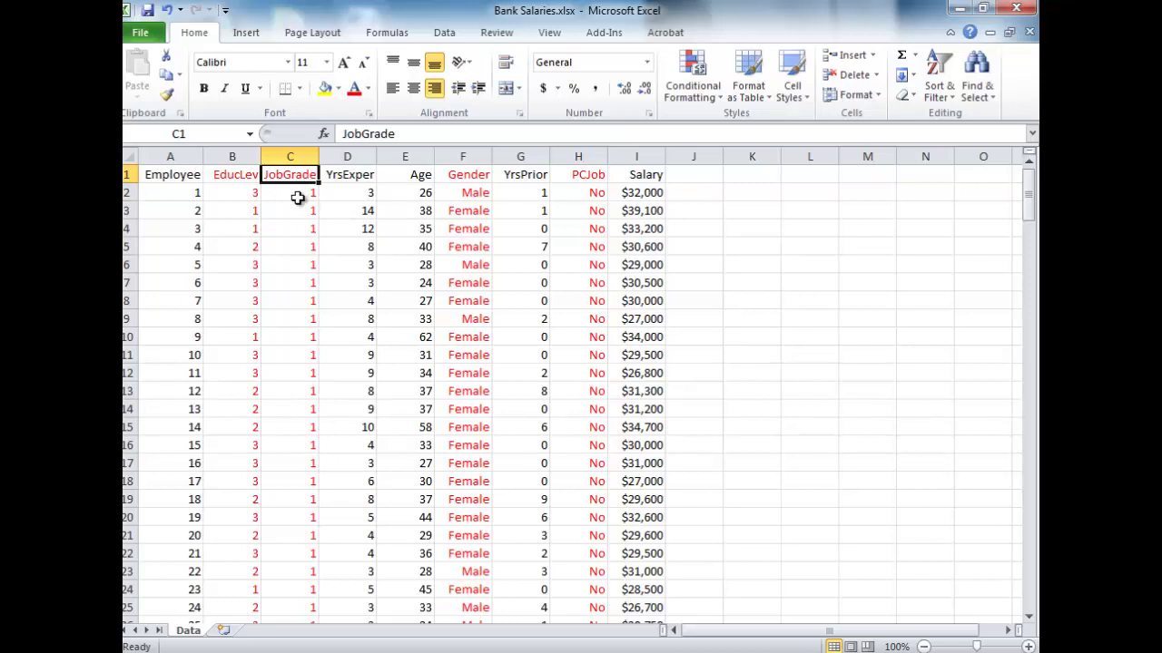
left_click(298, 240)
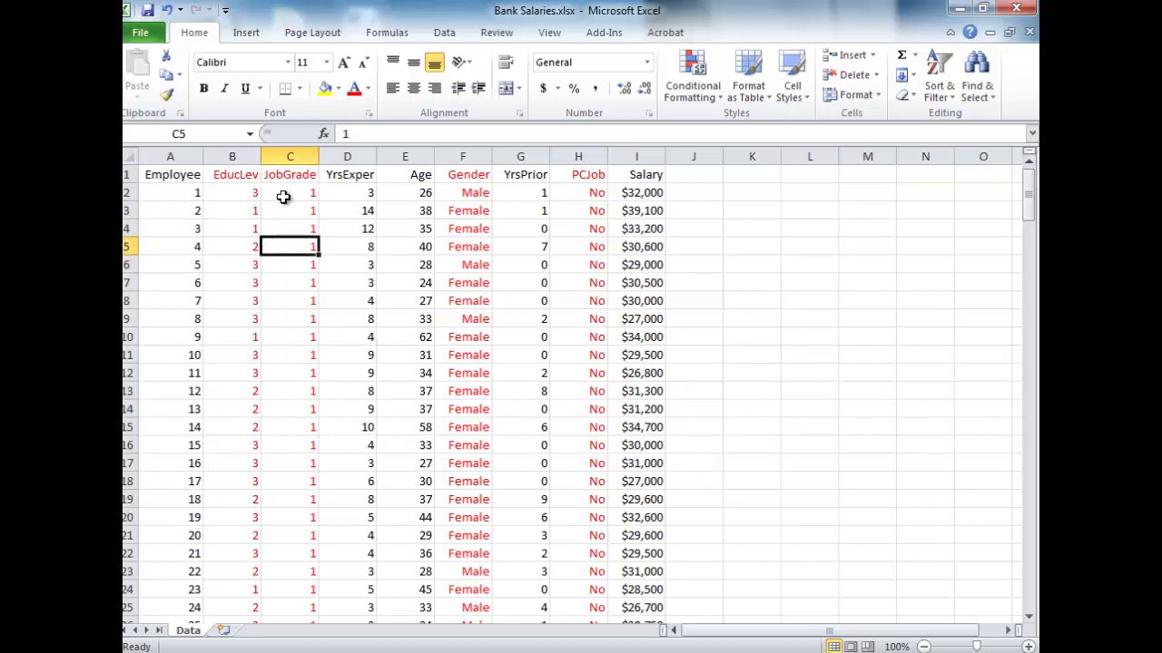
left_click(283, 197)
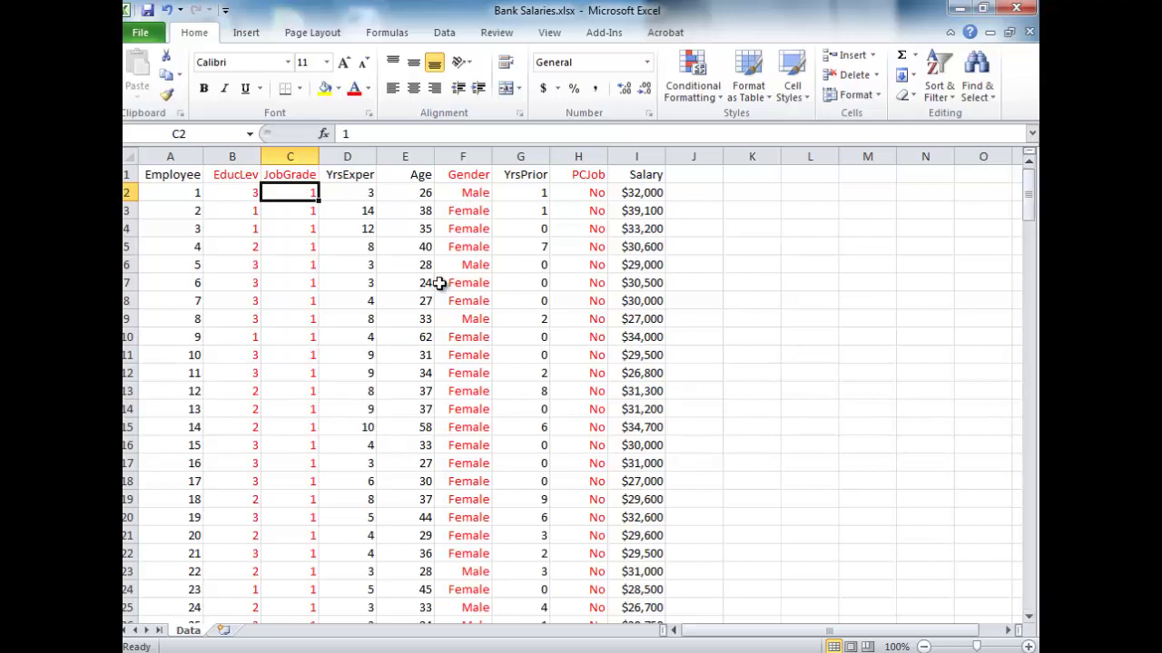
- Create several StatPro dummy variables based on the categorical variable EducLev, using the data range A1:I209
left_click(604, 33)
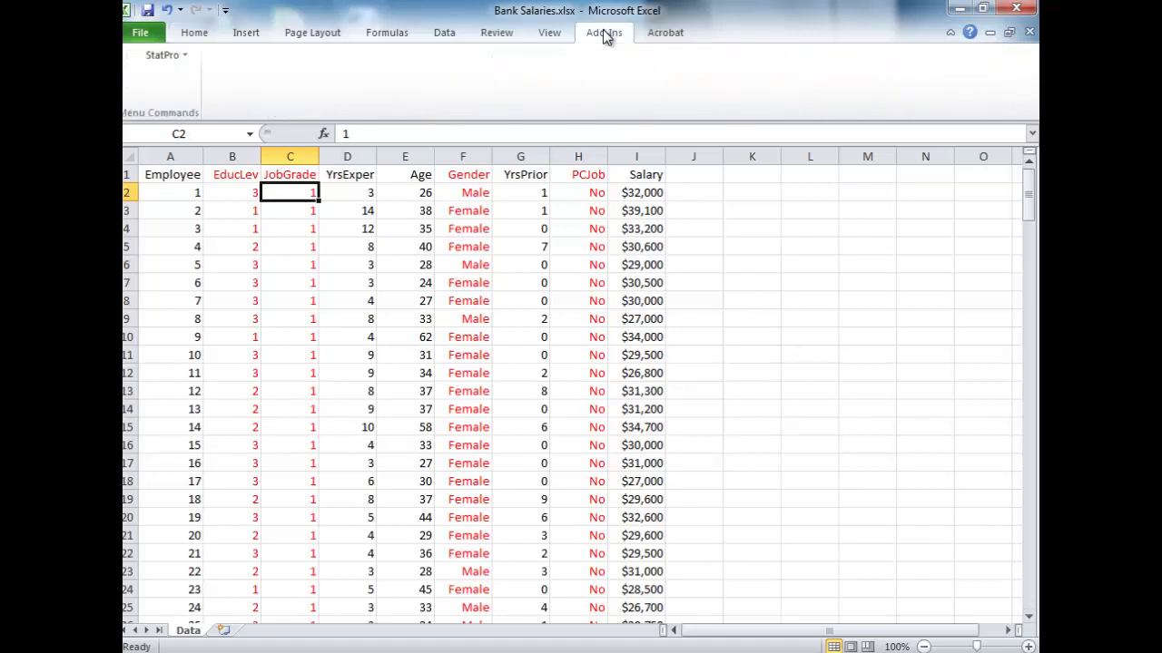
left_click(156, 56)
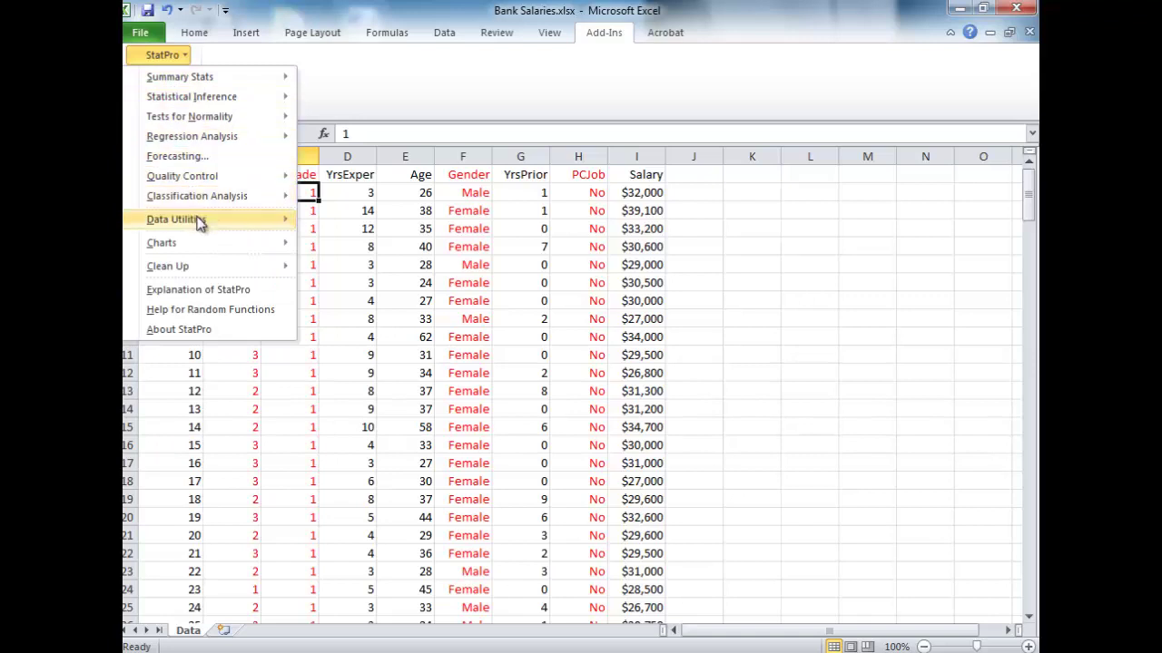
mouse_move(199, 221)
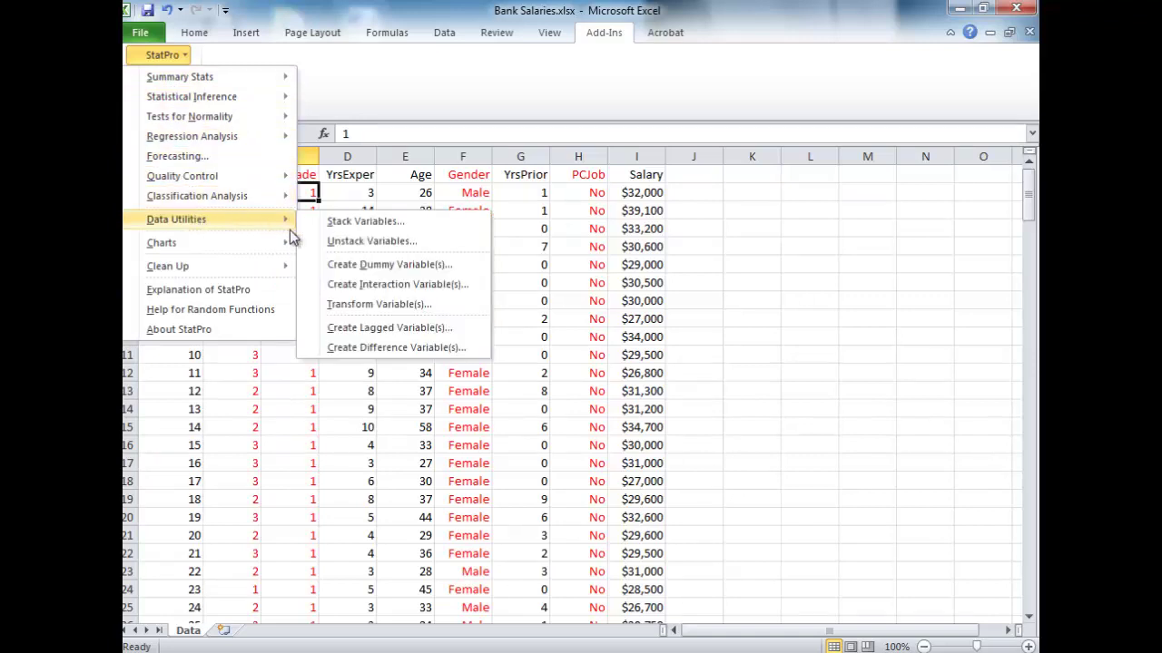
left_click(334, 264)
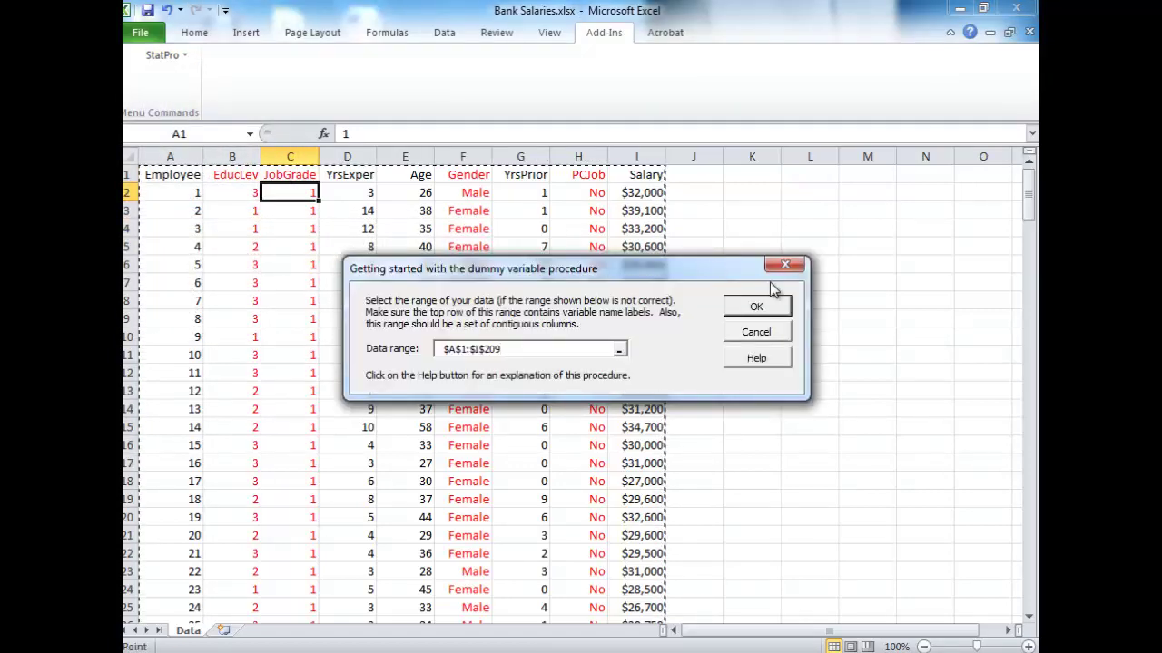
left_click(758, 308)
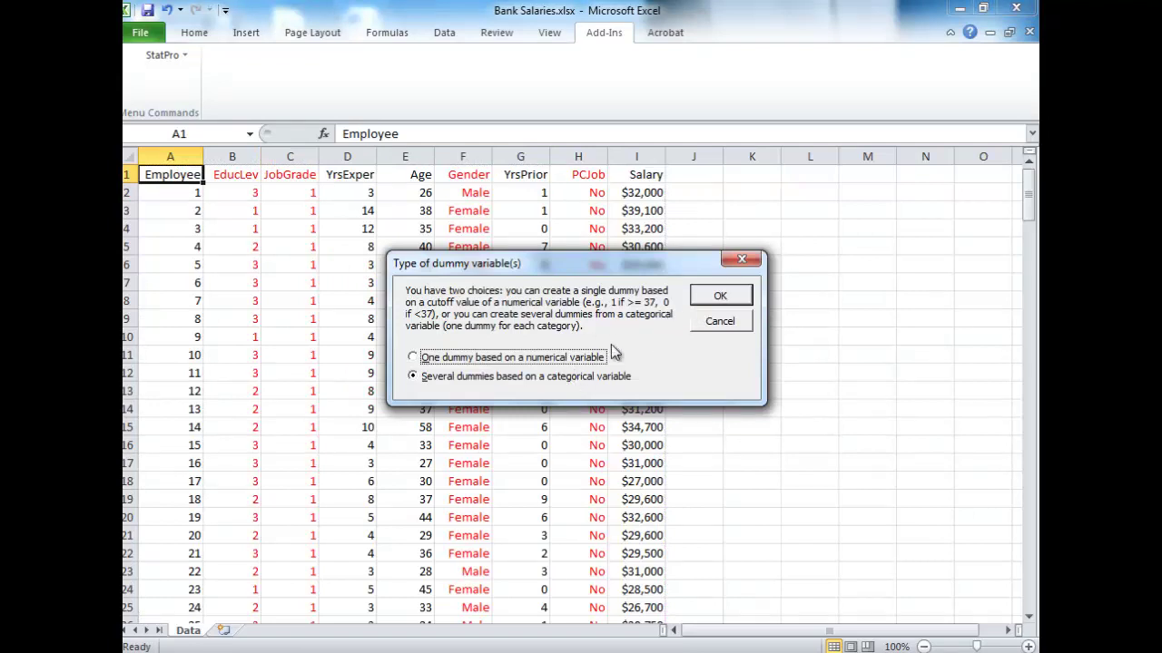
left_click(712, 299)
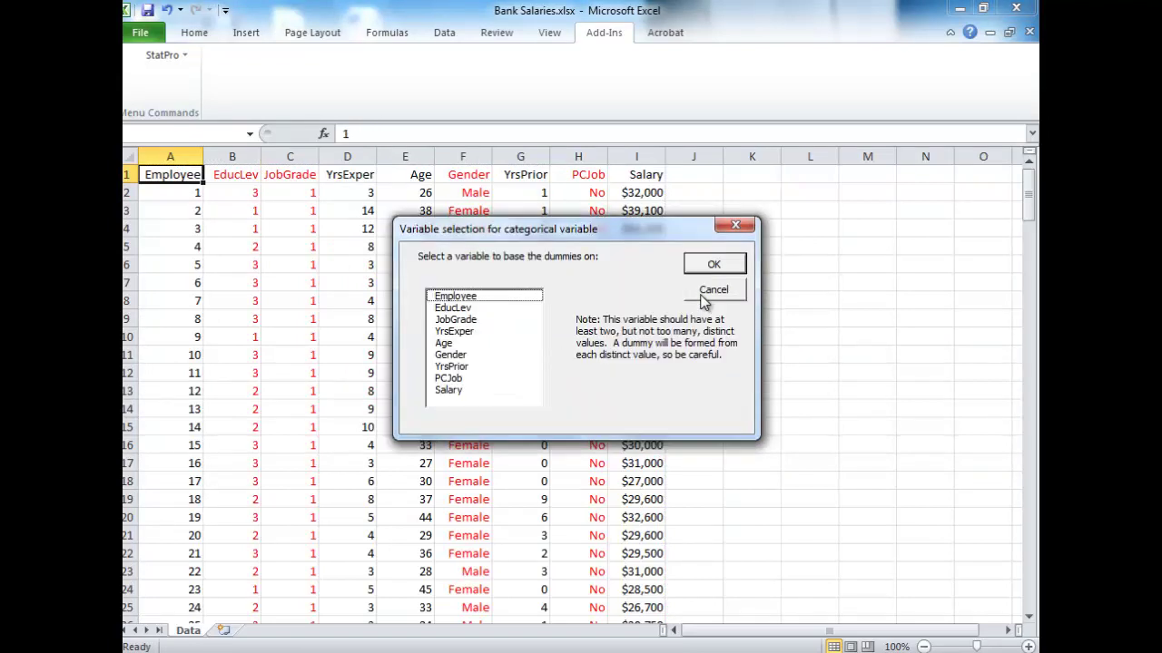
left_click(453, 309)
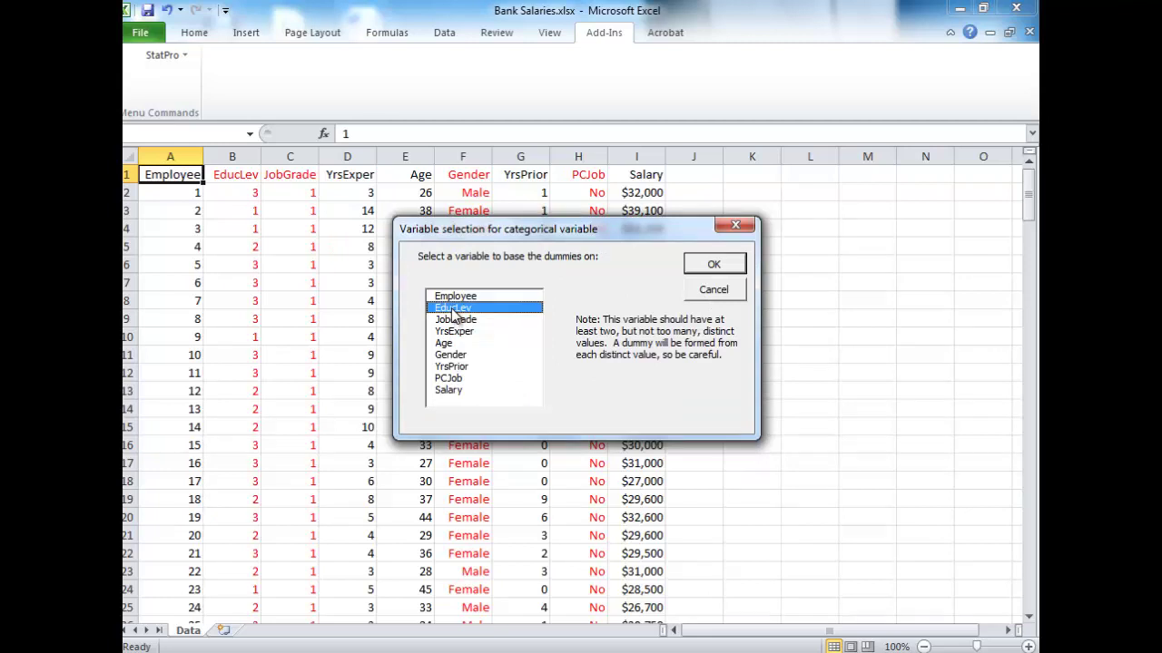
left_click(706, 263)
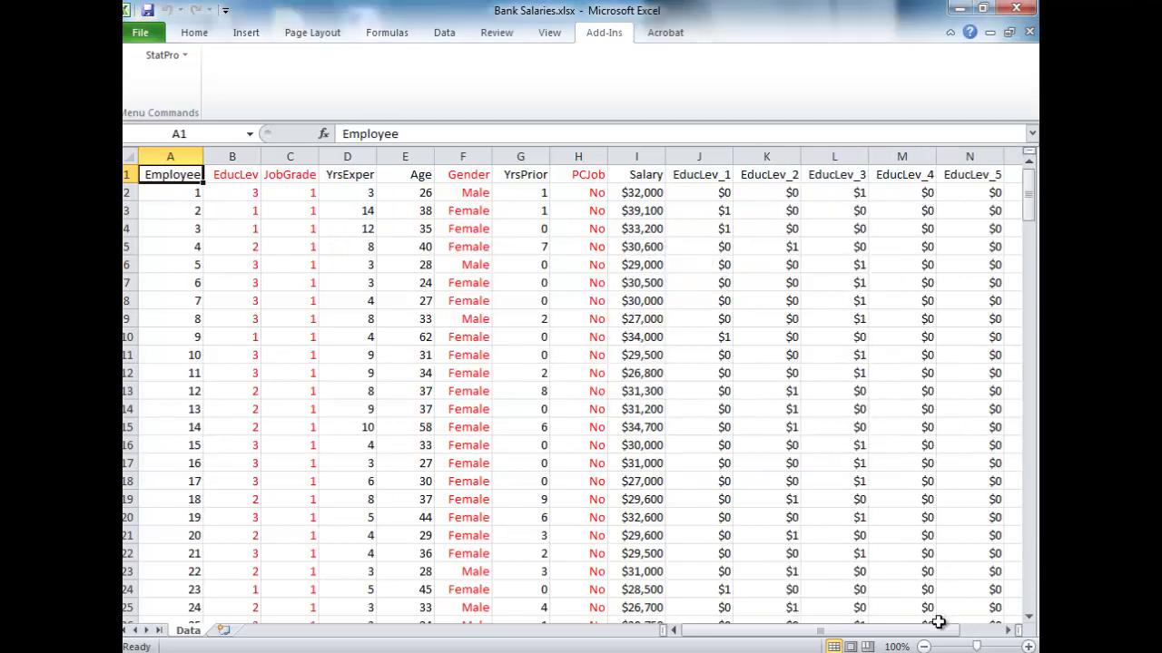
- Set the number format of the EducLev dummy values in J2:N209 to General
left_click_drag(940, 633, 996, 647)
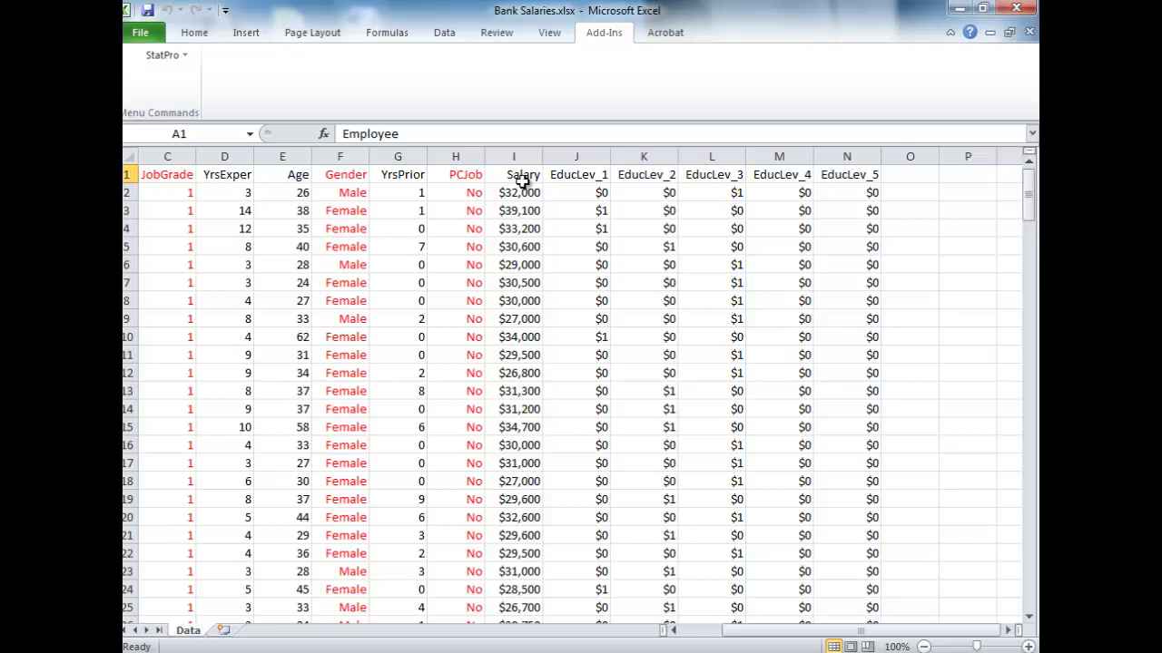
left_click(588, 211)
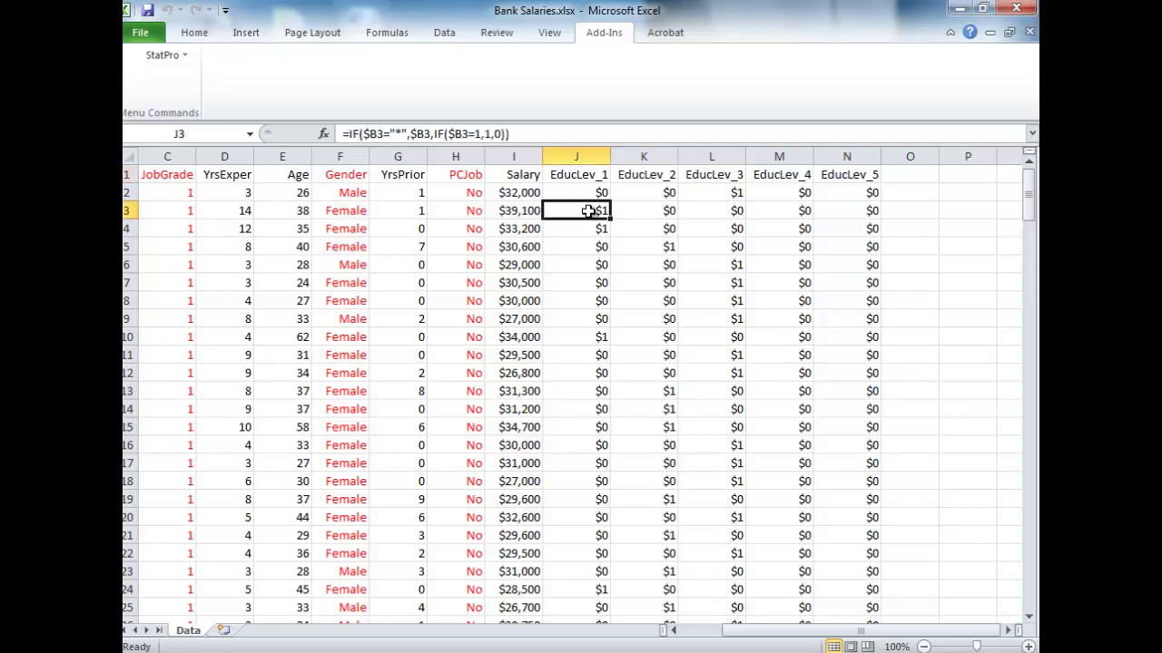
left_click(573, 190)
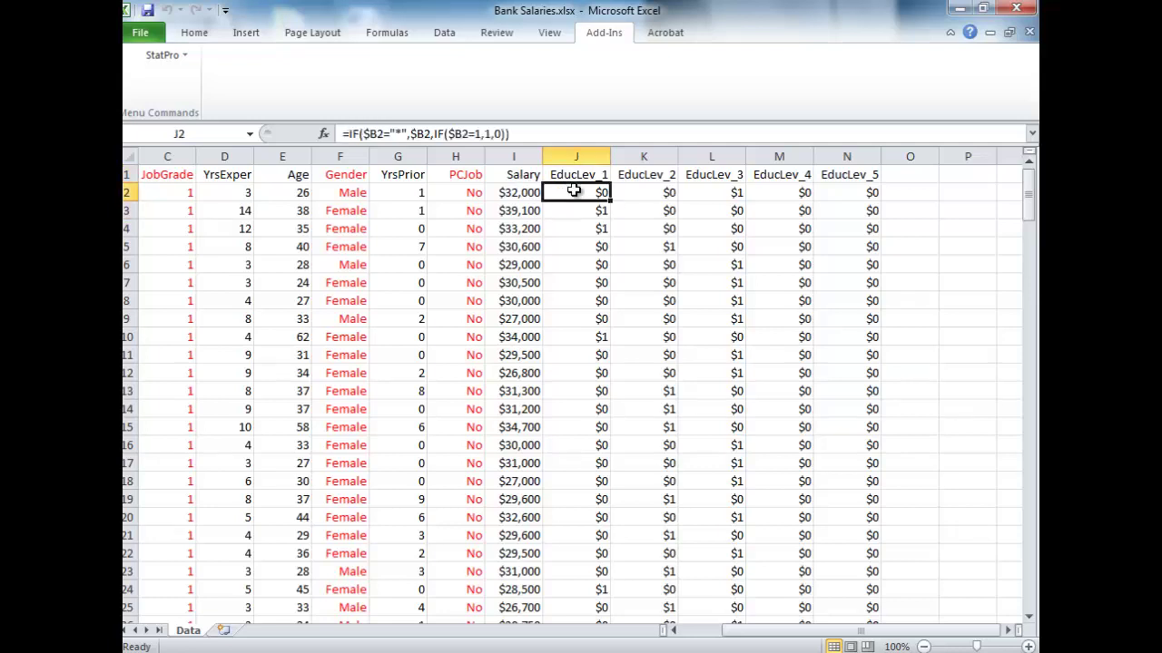
key("shift+Right")
key("shift+Right")
key("shift+Right")
key("shift+Right")
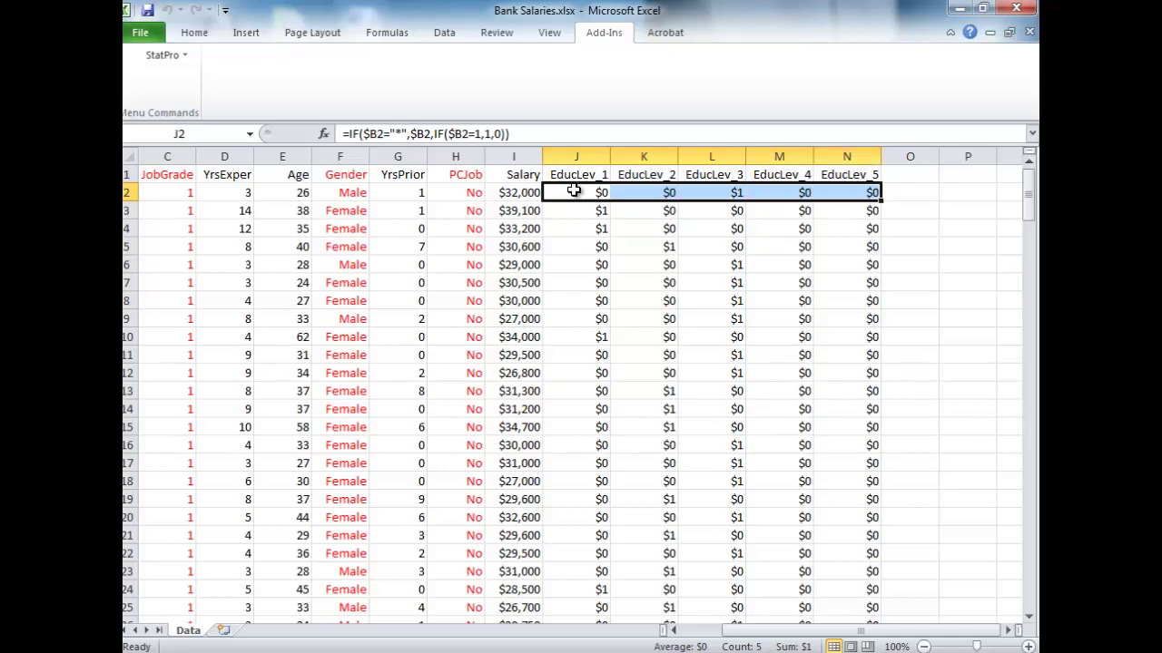
key("ctrl+shift+Down")
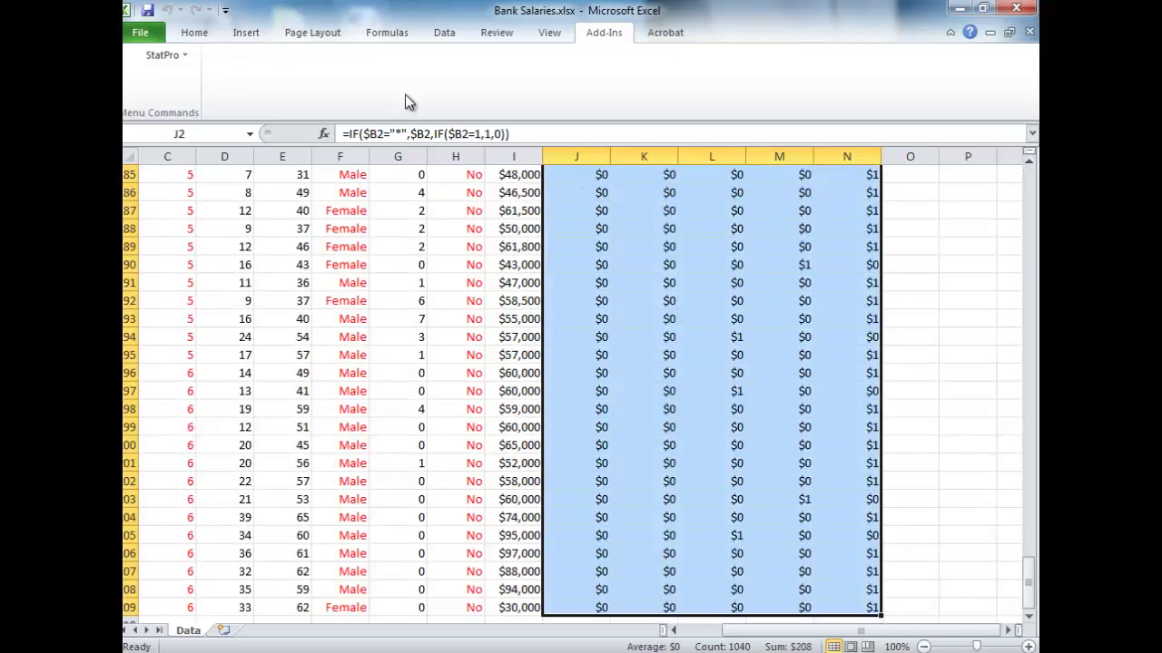
left_click(211, 33)
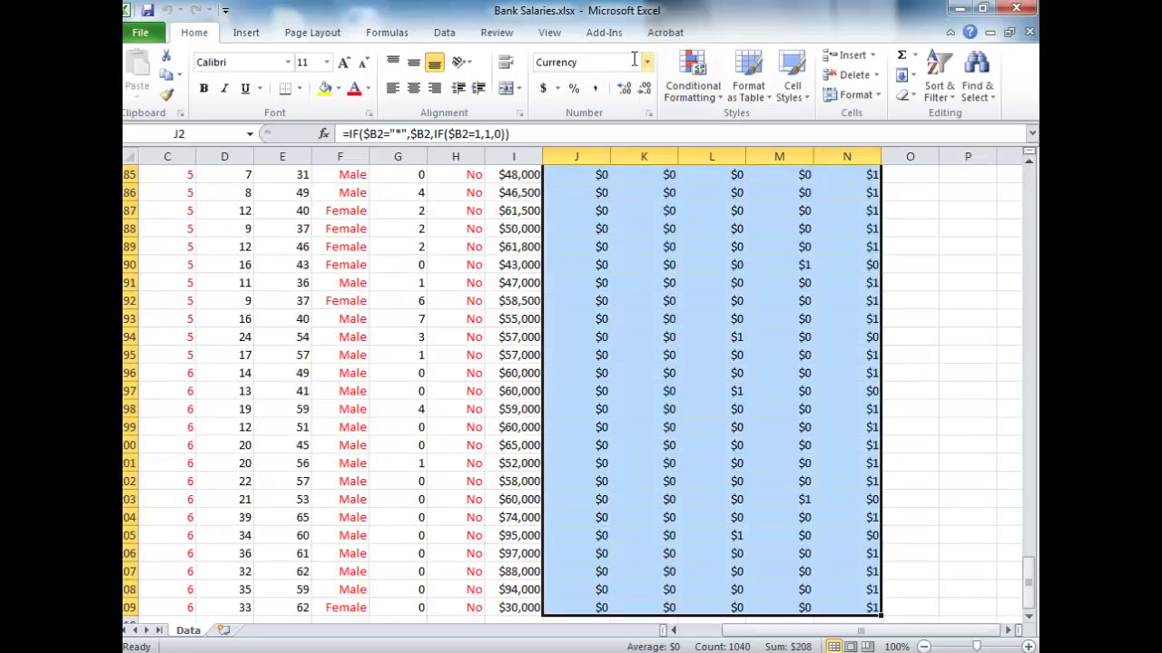
left_click(645, 63)
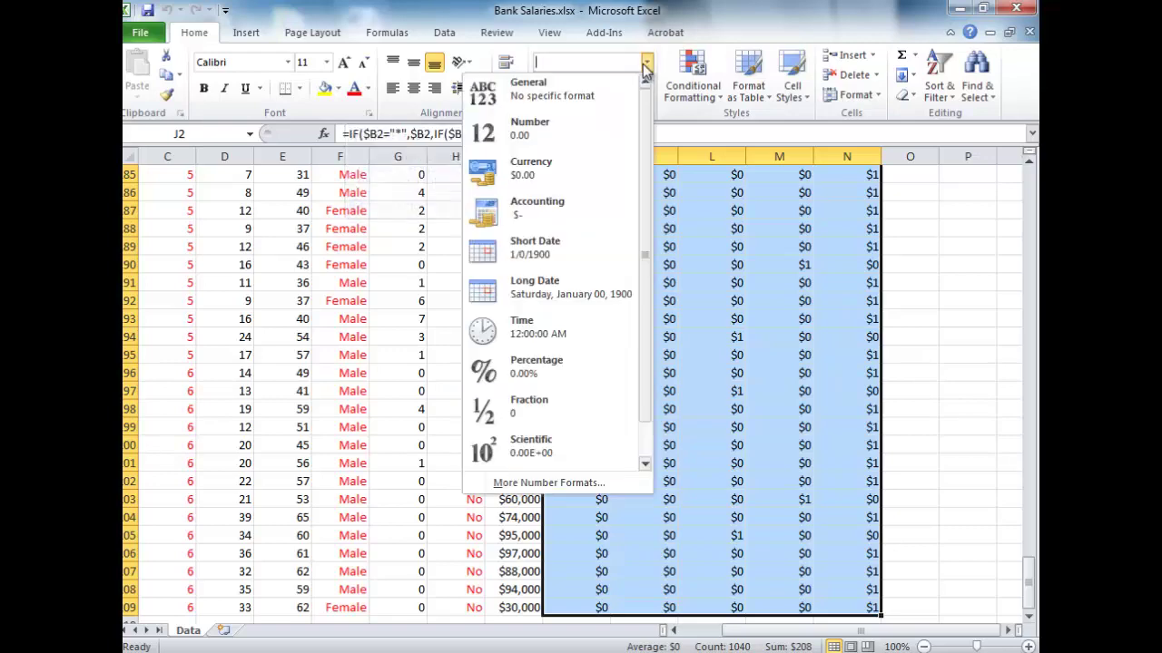
left_click(579, 79)
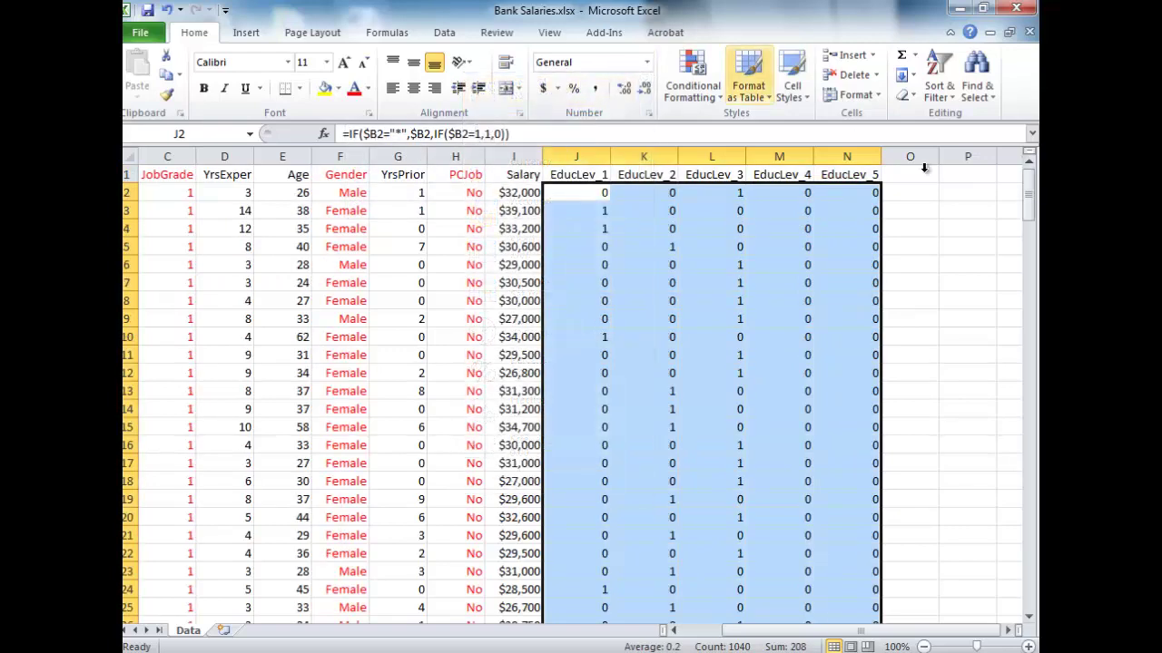
- Examine the first employee's values and formulas across the EducLev_1 to EducLev_5 dummy columns
left_click(975, 263)
key("Up")
key("Up")
key("Up")
key("Left")
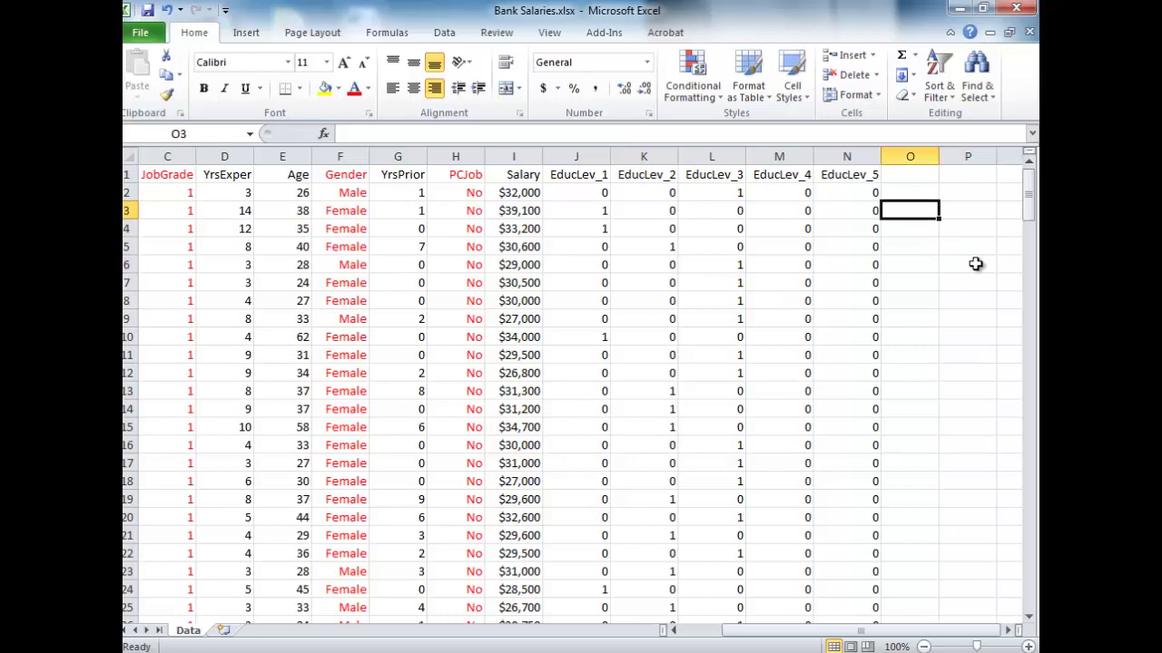
key("Up")
key("Left")
key("Left")
key("Left")
key("Left")
key("Left")
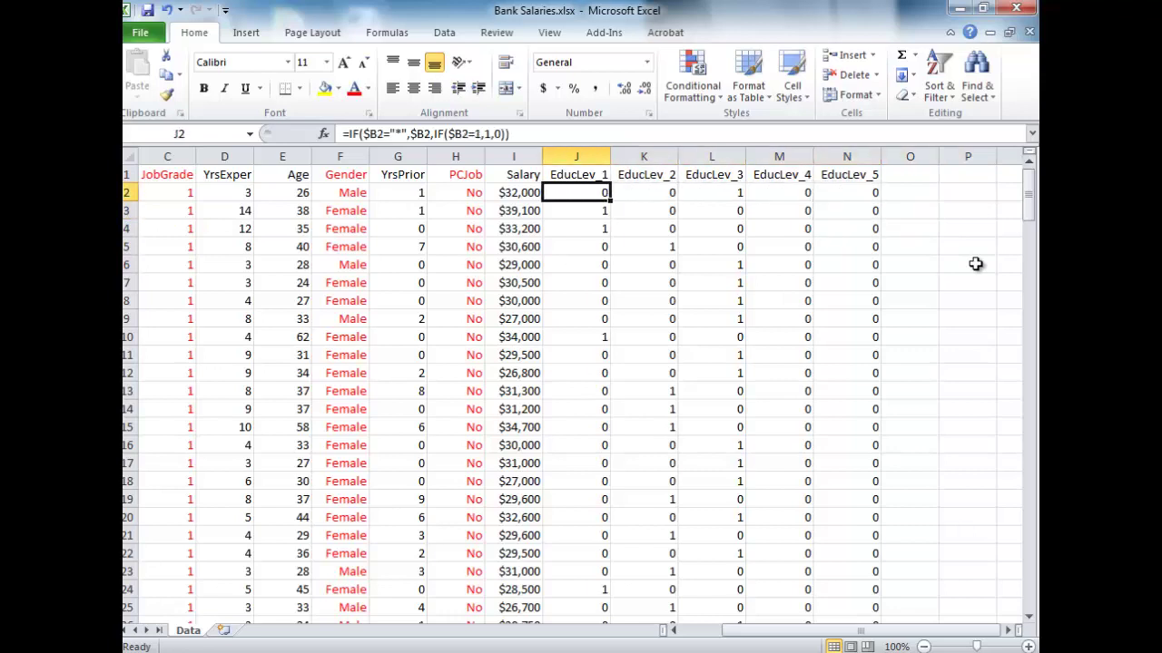
key("Right")
key("Right")
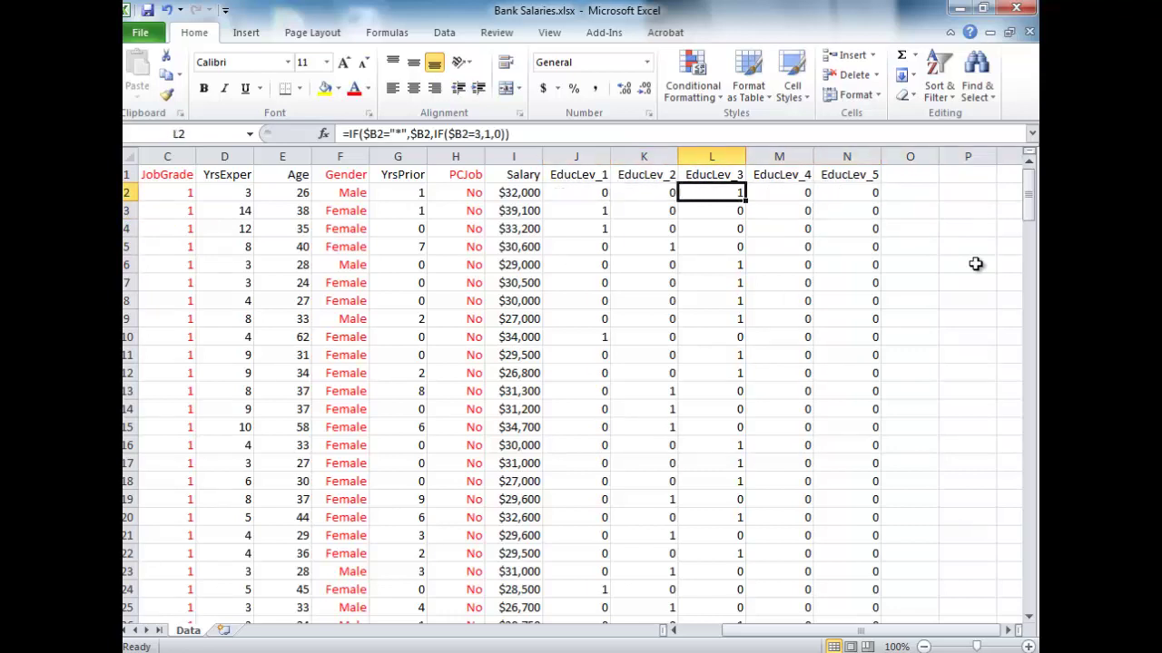
key("Left")
key("Left")
key("Right")
key("Right")
key("Right")
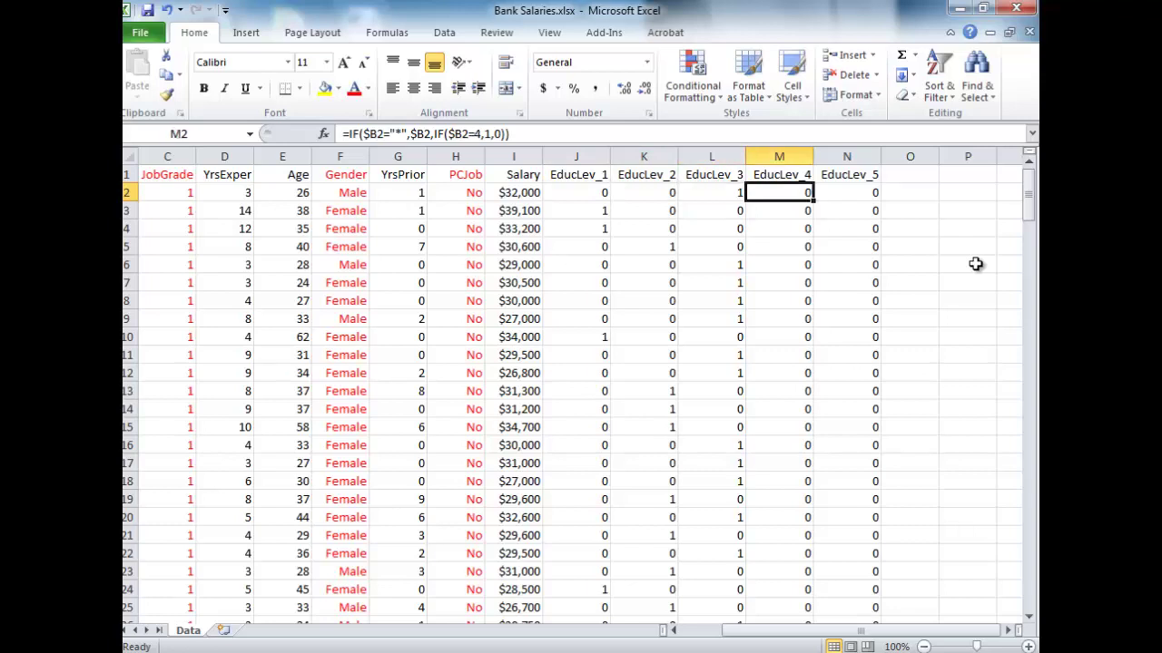
key("Left")
key("Up")
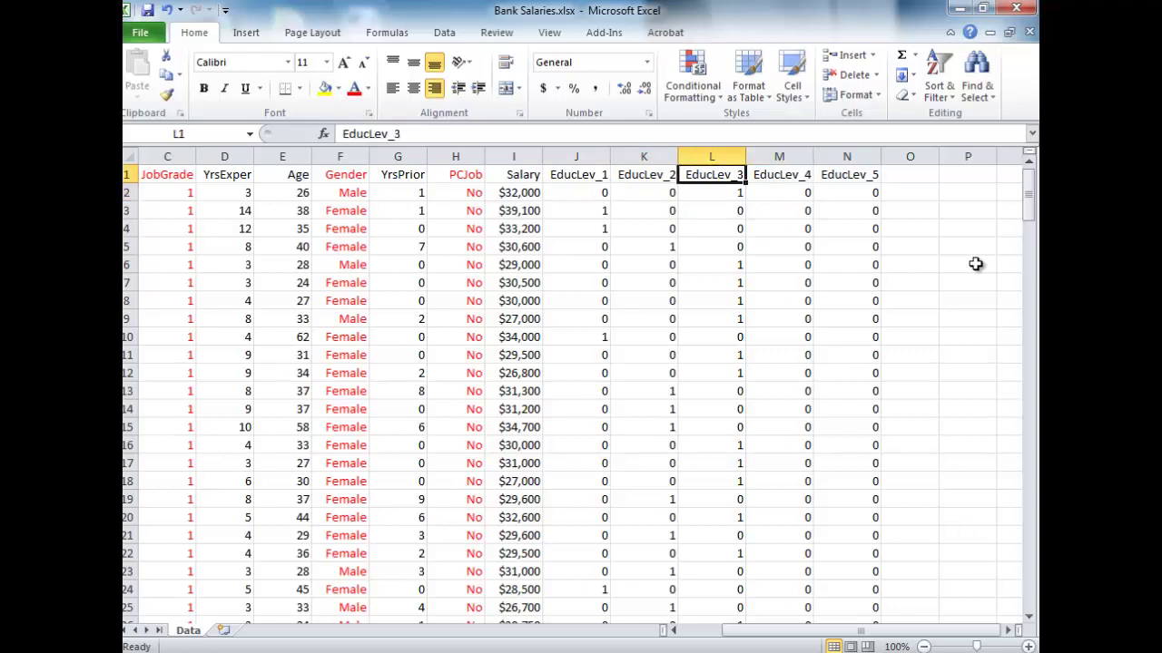
key("Down")
key("Left")
key("Left")
key("Right")
key("Right")
key("Right")
key("Right")
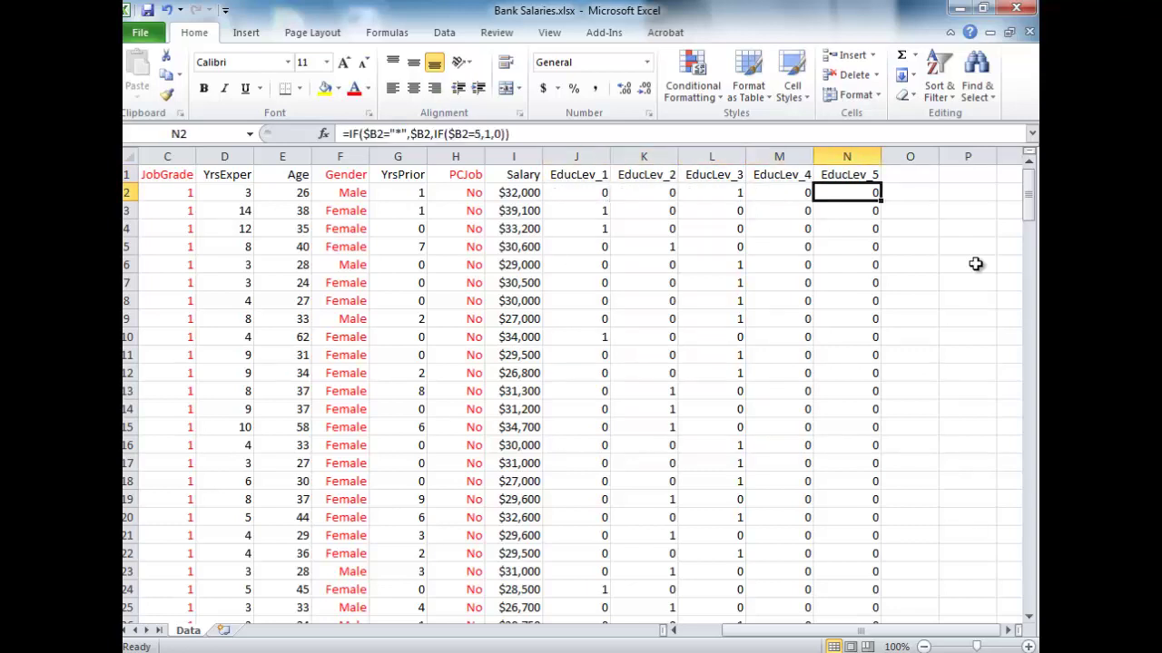
key("Left")
key("Home")
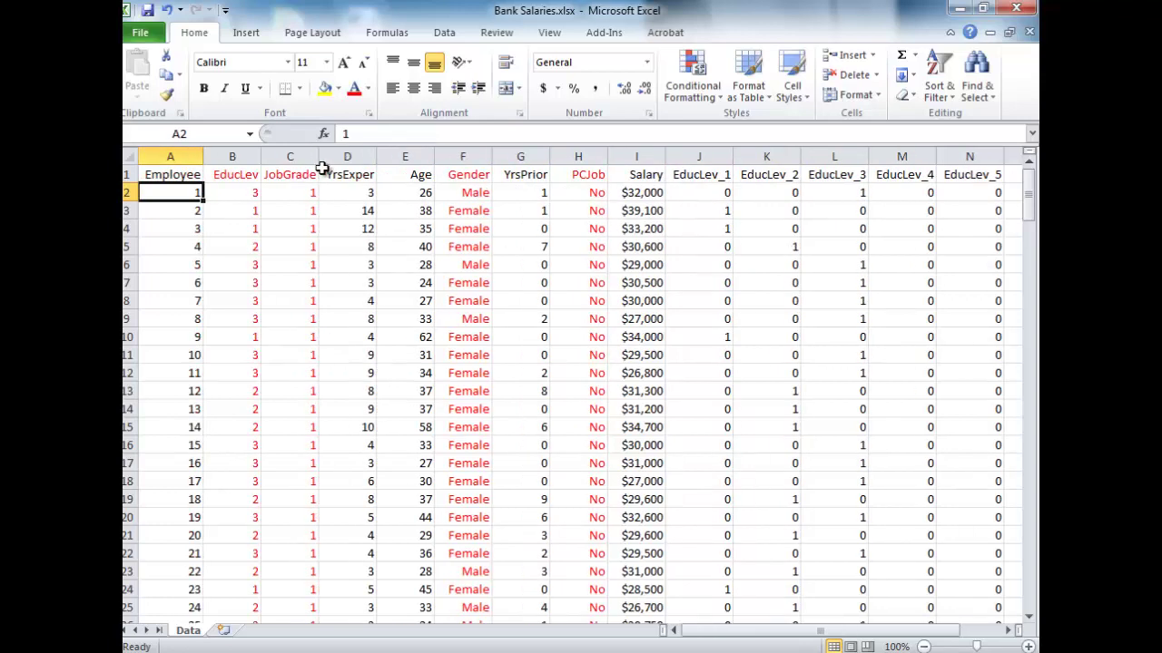
- Create several StatPro dummy variables based on the categorical variable JobGrade, using the data range A1:N209, and check the new columns
left_click(598, 34)
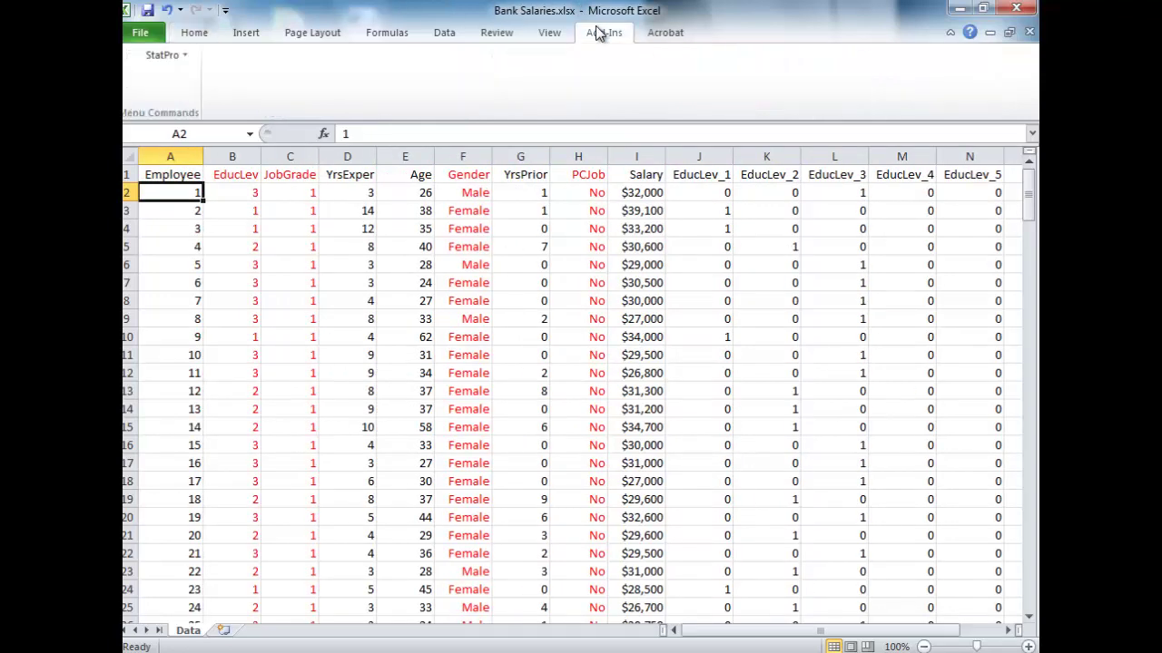
left_click(177, 54)
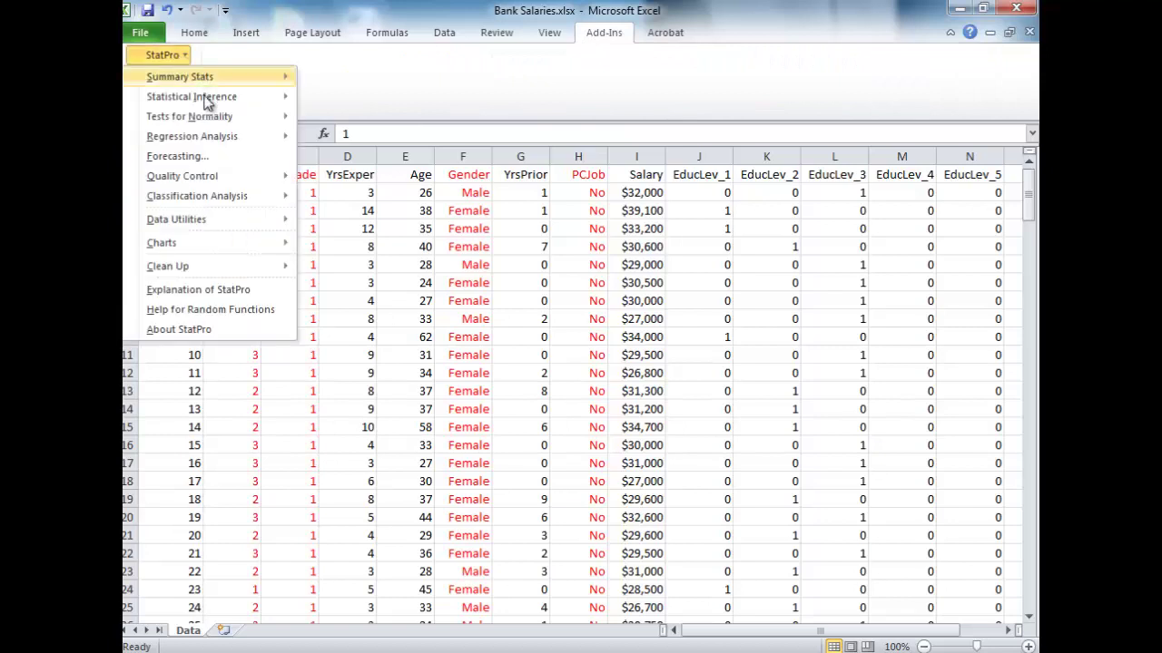
mouse_move(243, 223)
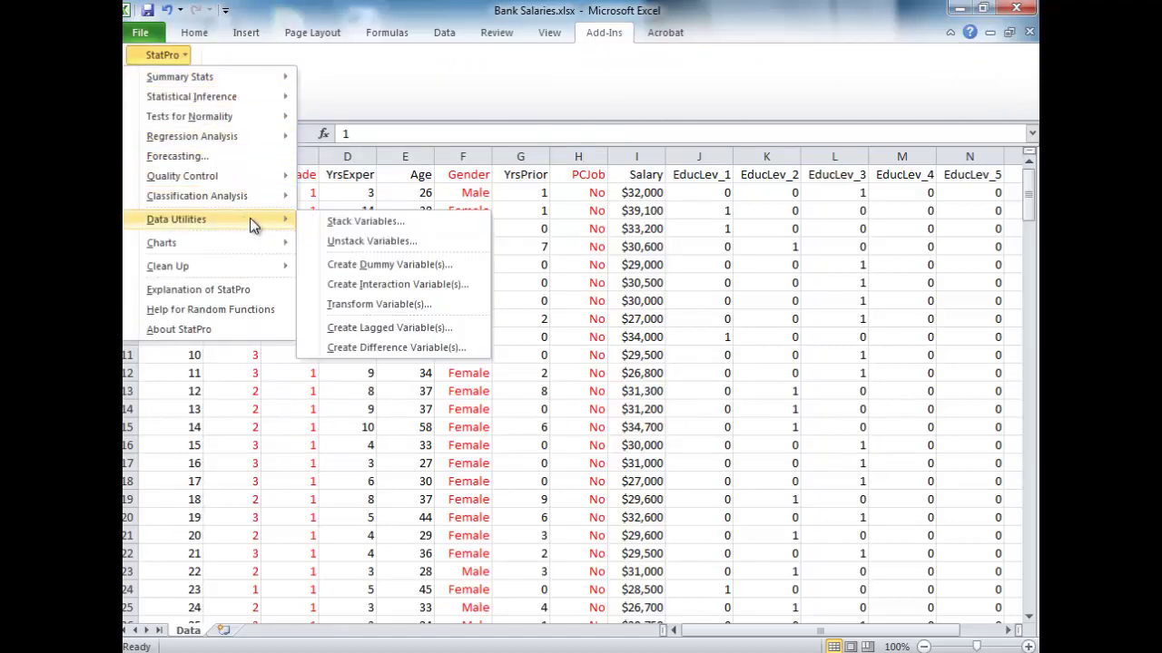
left_click(332, 264)
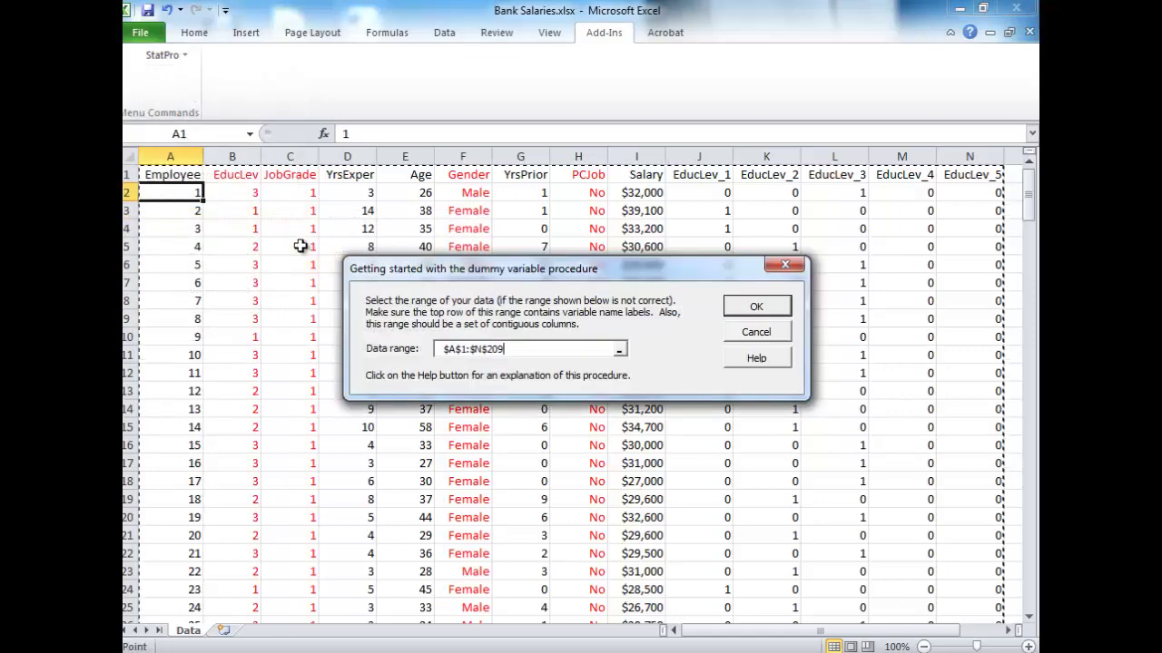
left_click(746, 308)
left_click(721, 296)
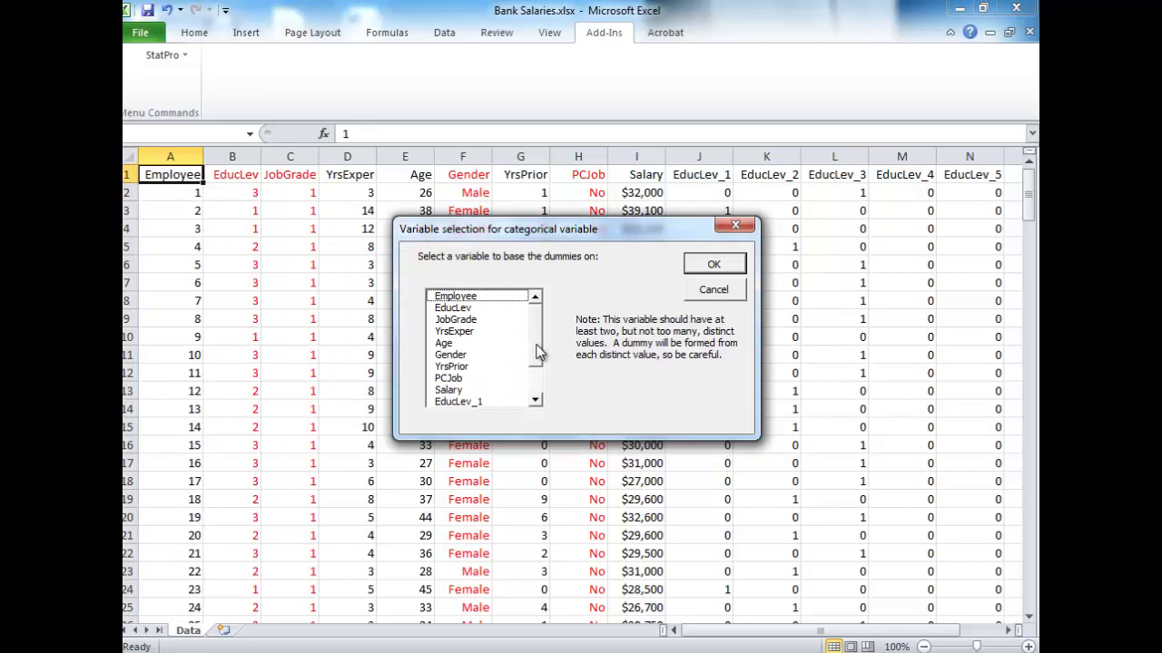
left_click(455, 320)
left_click(711, 264)
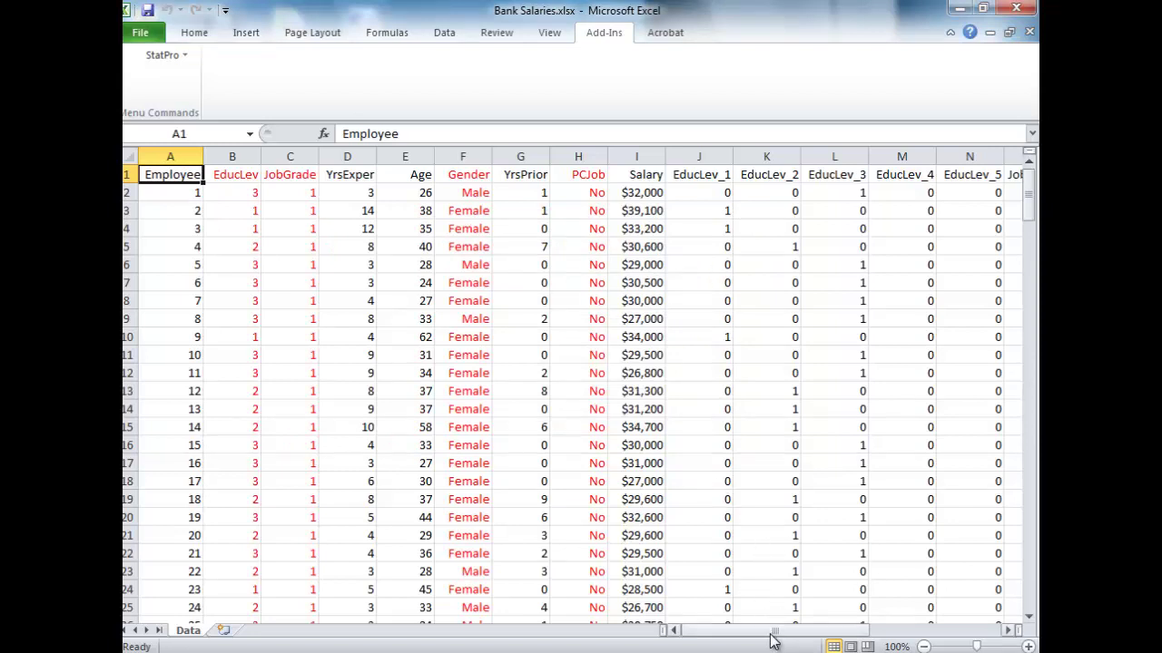
left_click(875, 632)
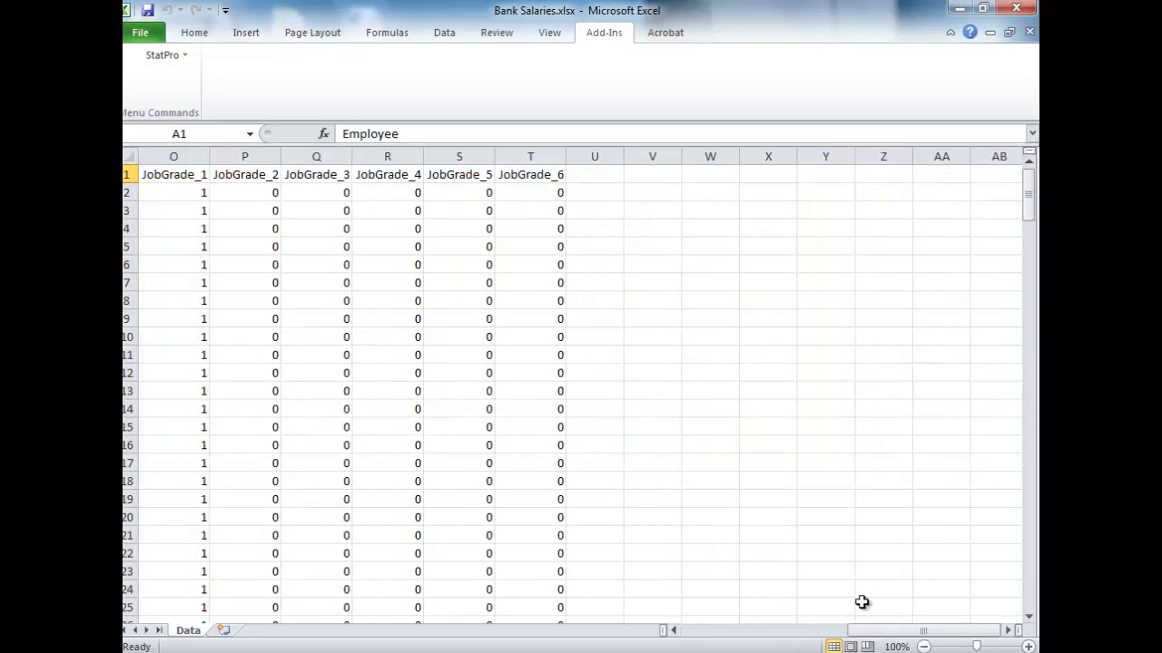
left_click(878, 621)
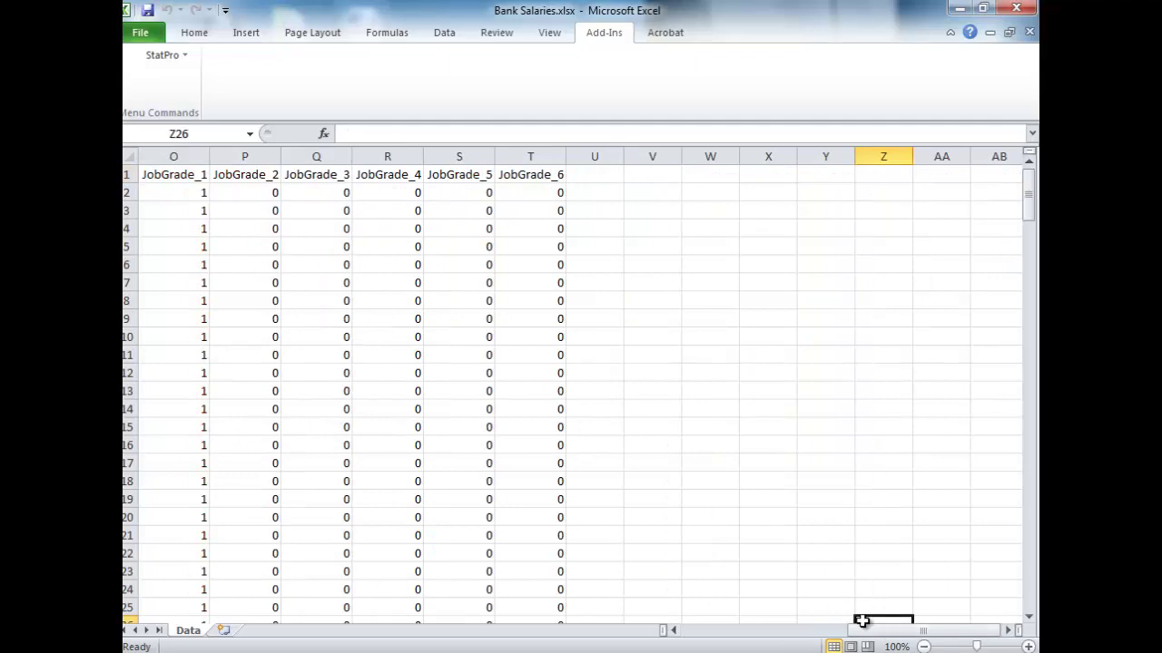
left_click_drag(857, 622, 720, 635)
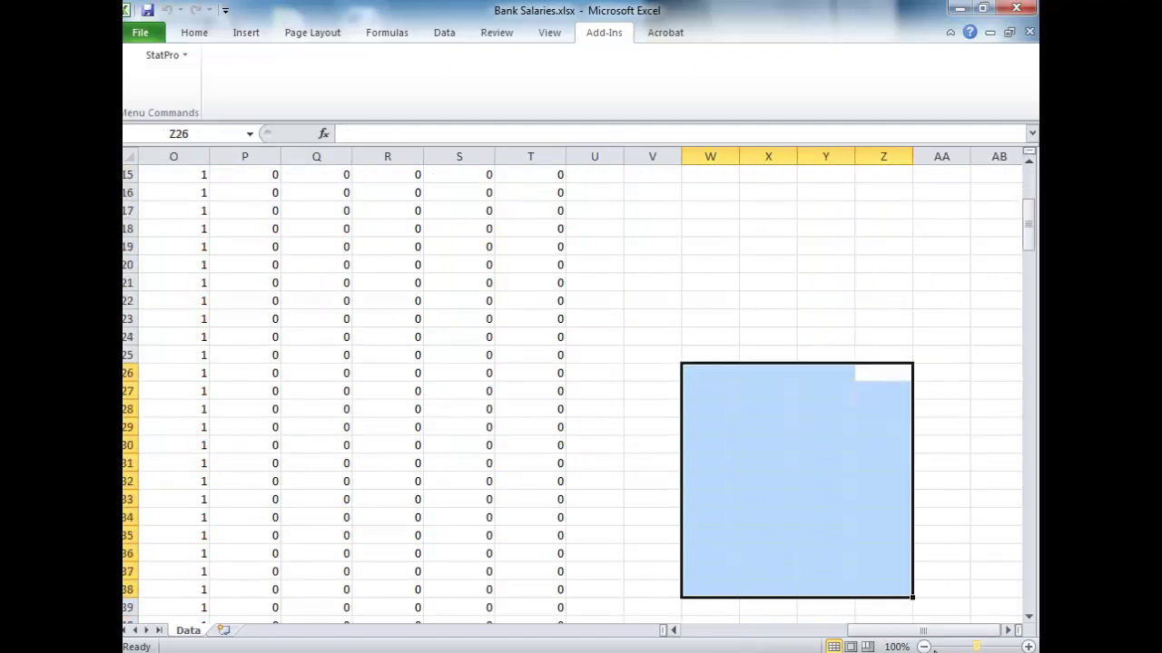
left_click_drag(903, 635, 742, 627)
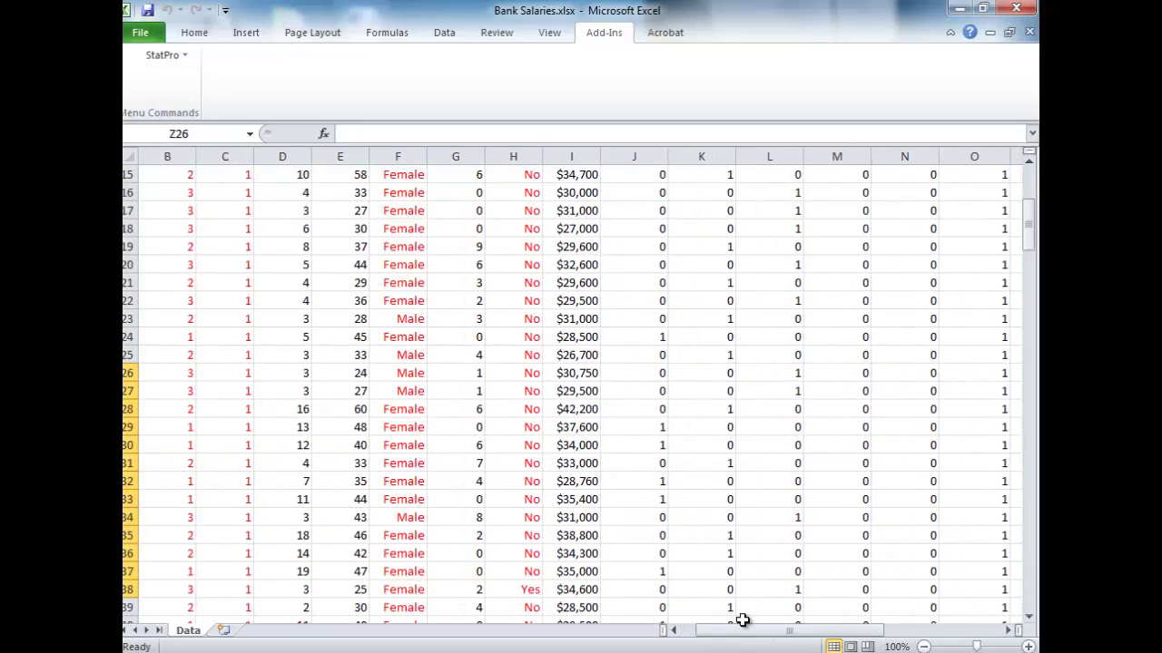
- Create several StatPro dummy variables based on the categorical variable Gender, using the data range A1:T209
left_click(173, 58)
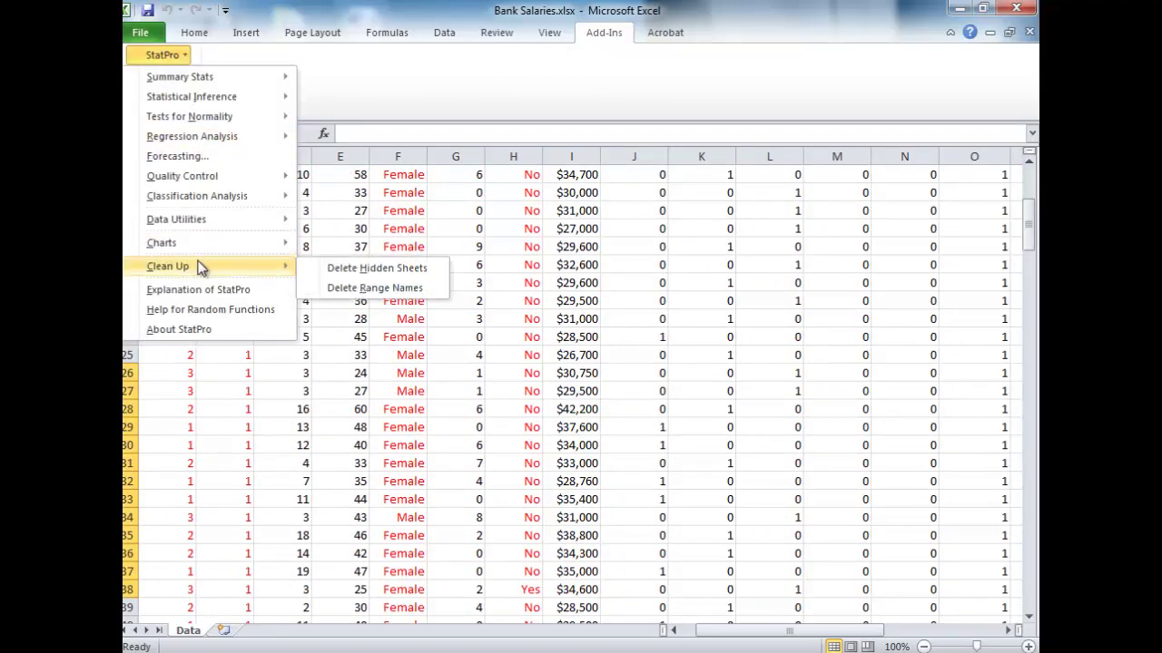
mouse_move(227, 233)
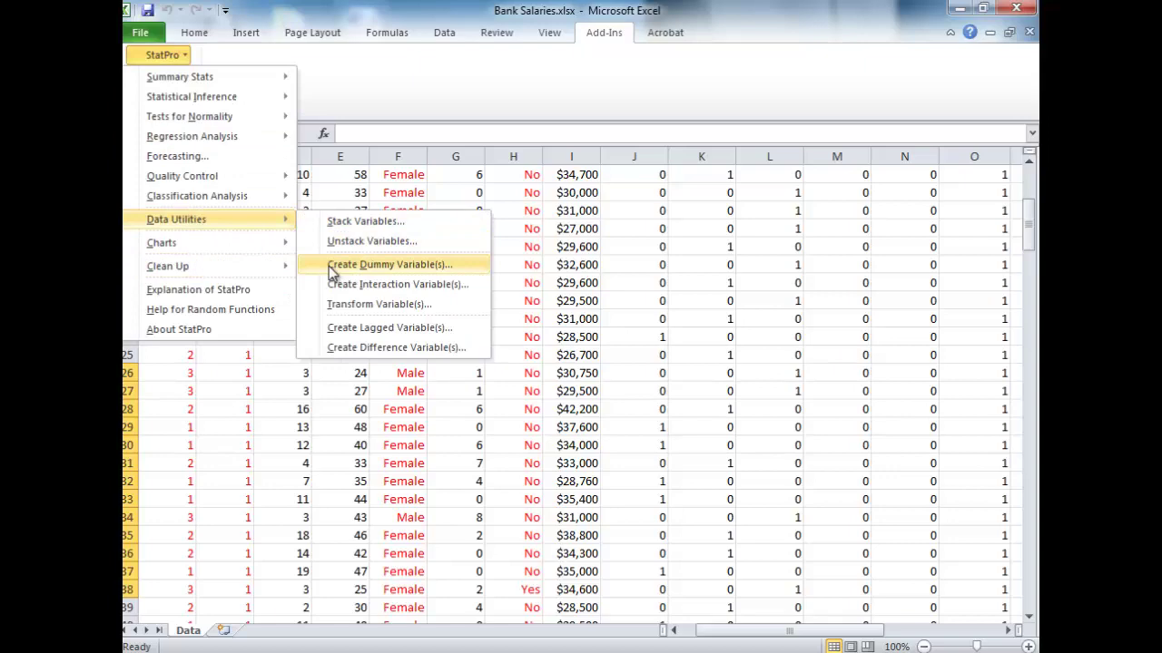
left_click(363, 264)
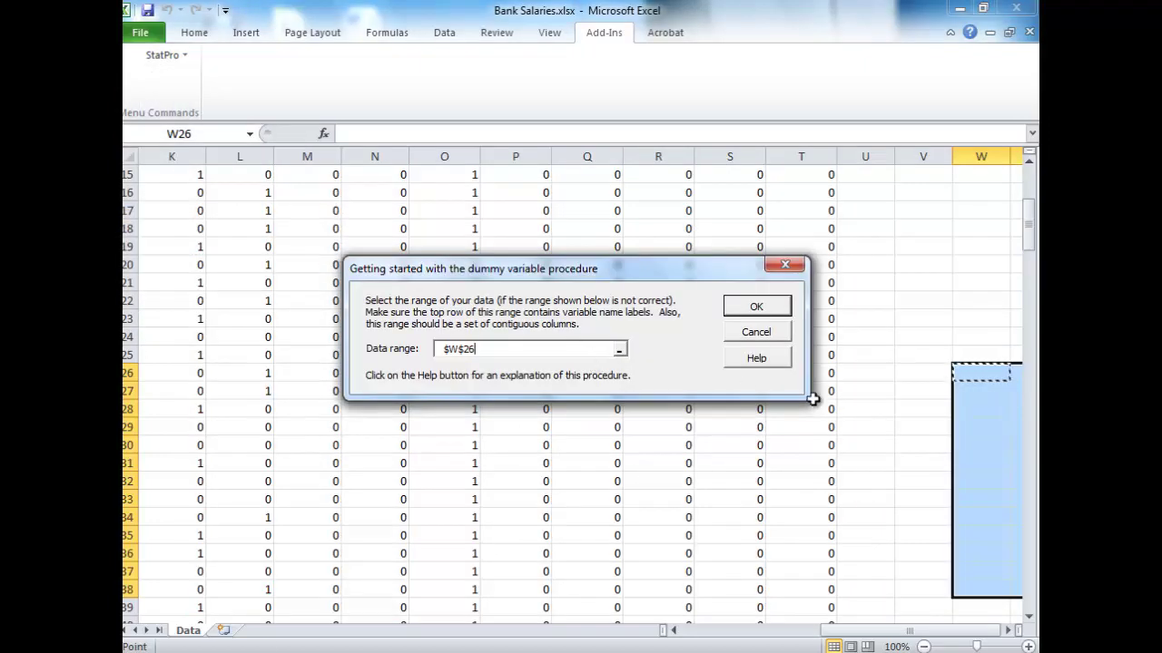
left_click(203, 296)
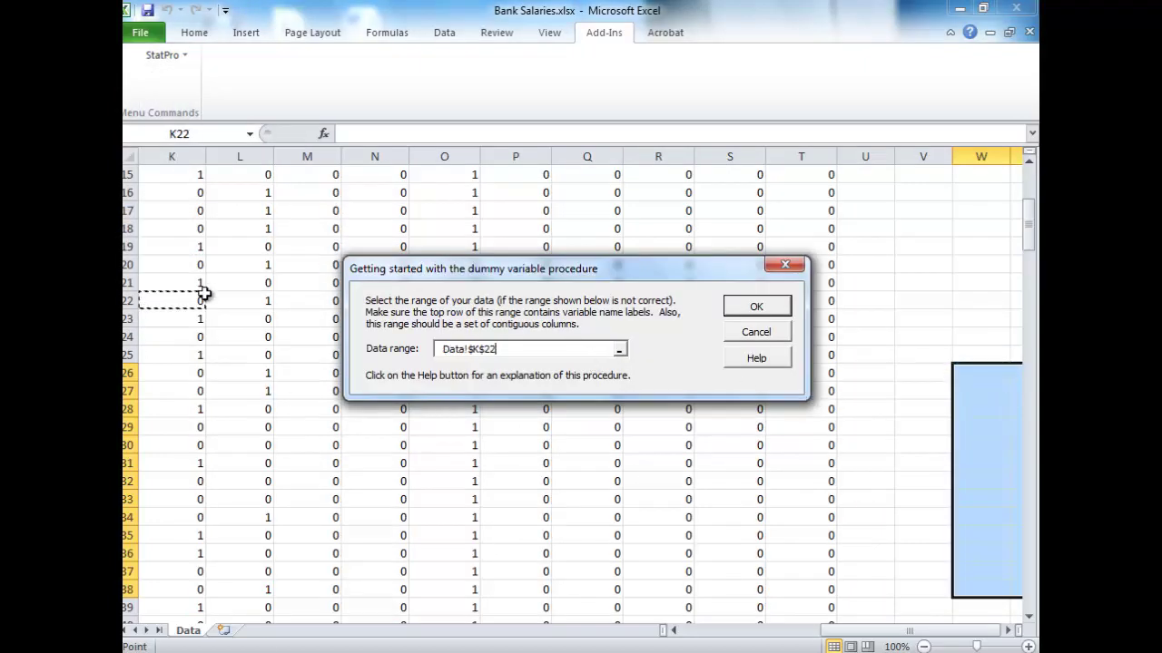
key("Up")
key("Up")
key("Up")
key("Up")
key("Up")
key("Up")
key("Up")
key("Up")
key("Up")
key("Up")
key("Up")
key("Up")
key("Up")
key("Up")
key("Up")
key("Up")
key("Up")
key("Up")
key("Up")
key("Up")
key("Up")
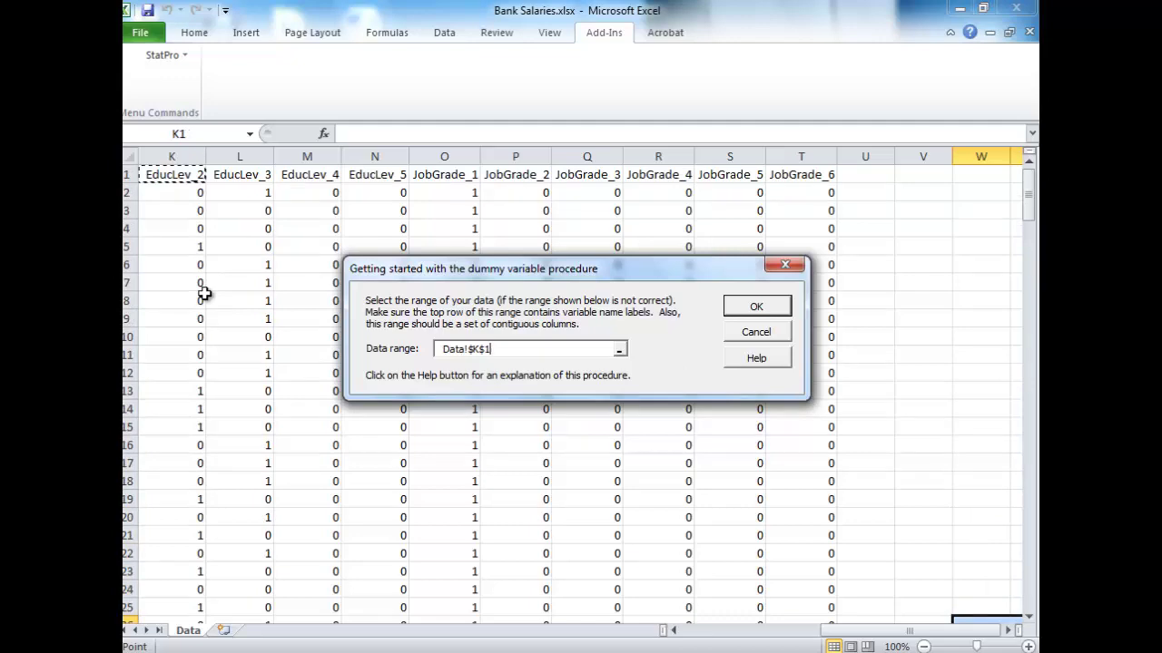
key("Left")
key("Left")
key("Left")
key("Left")
key("Left")
key("Left")
key("Left")
key("Left")
key("Left")
key("Left")
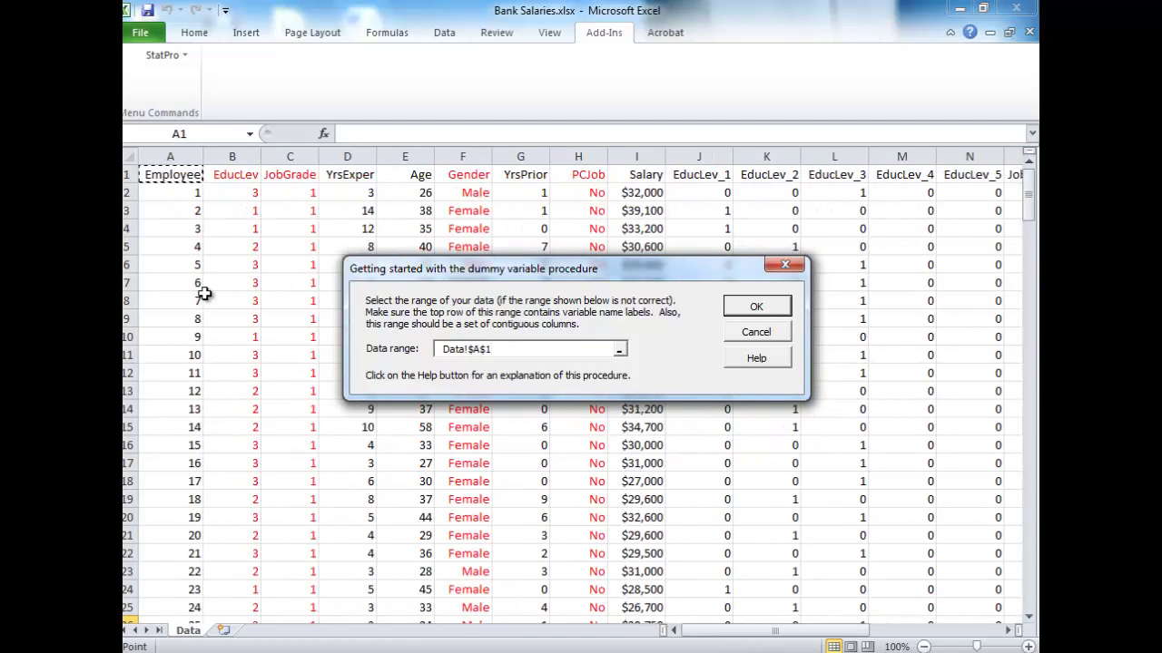
key("ctrl+shift+Right")
key("ctrl+shift+Down")
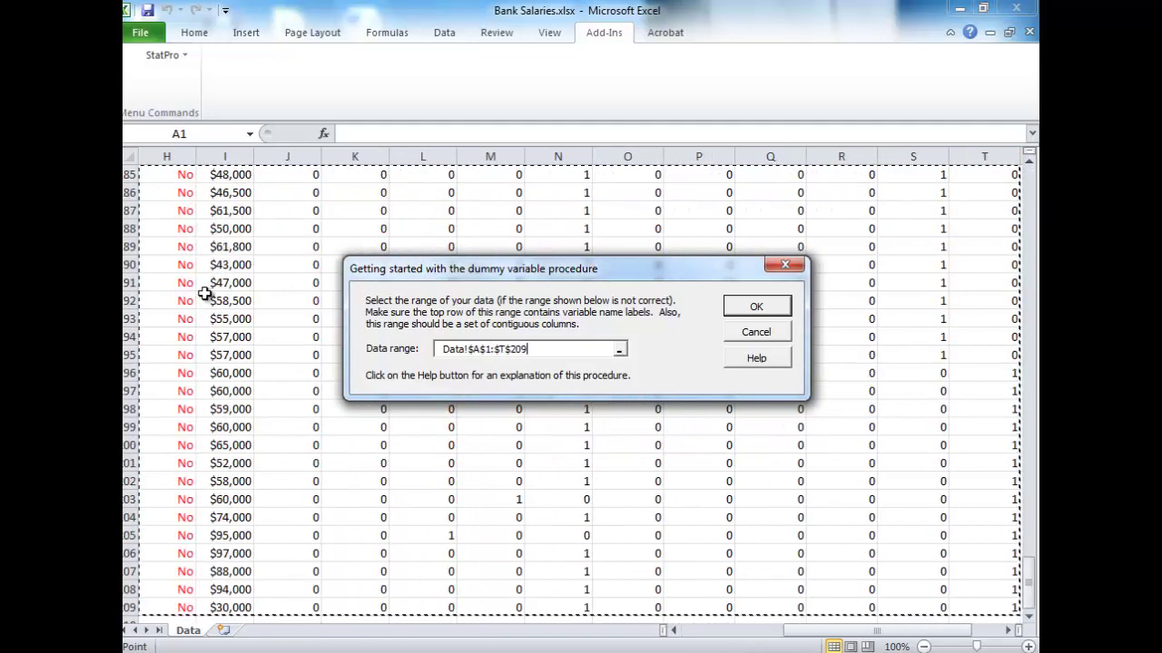
left_click(753, 307)
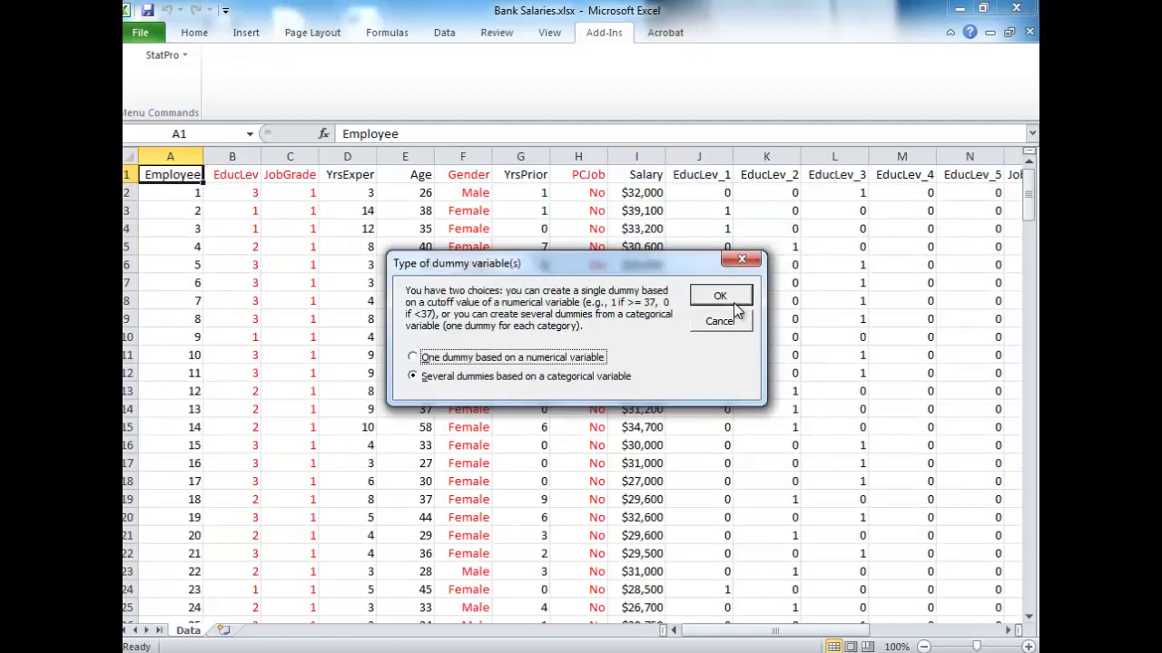
left_click(719, 297)
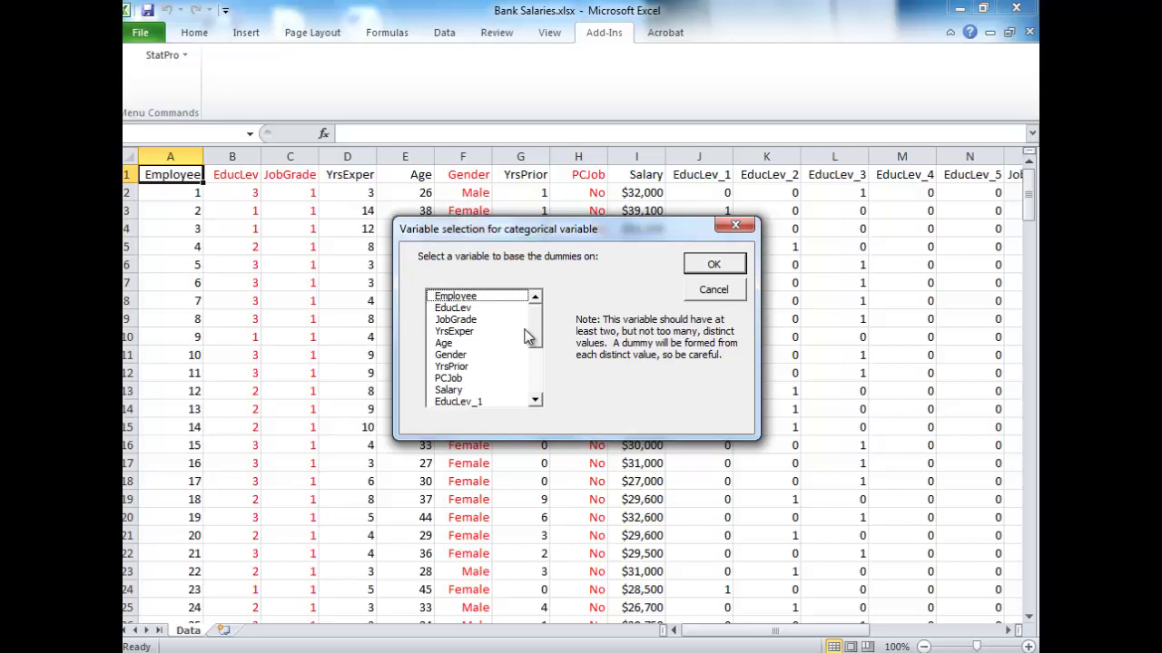
left_click(468, 355)
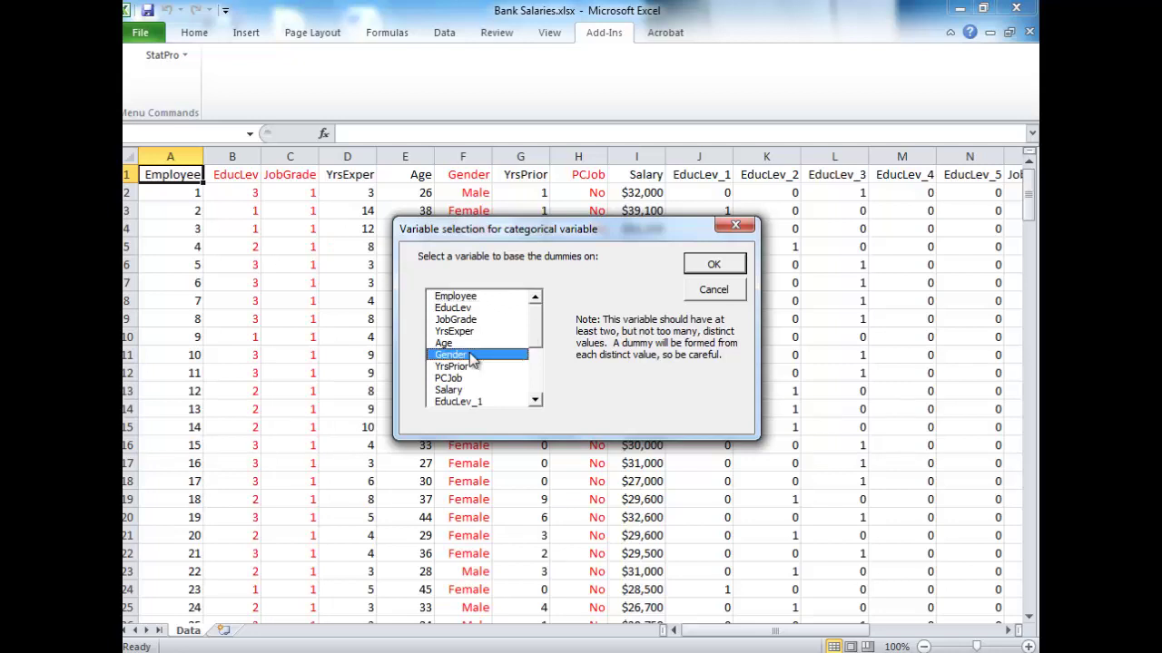
left_click(713, 264)
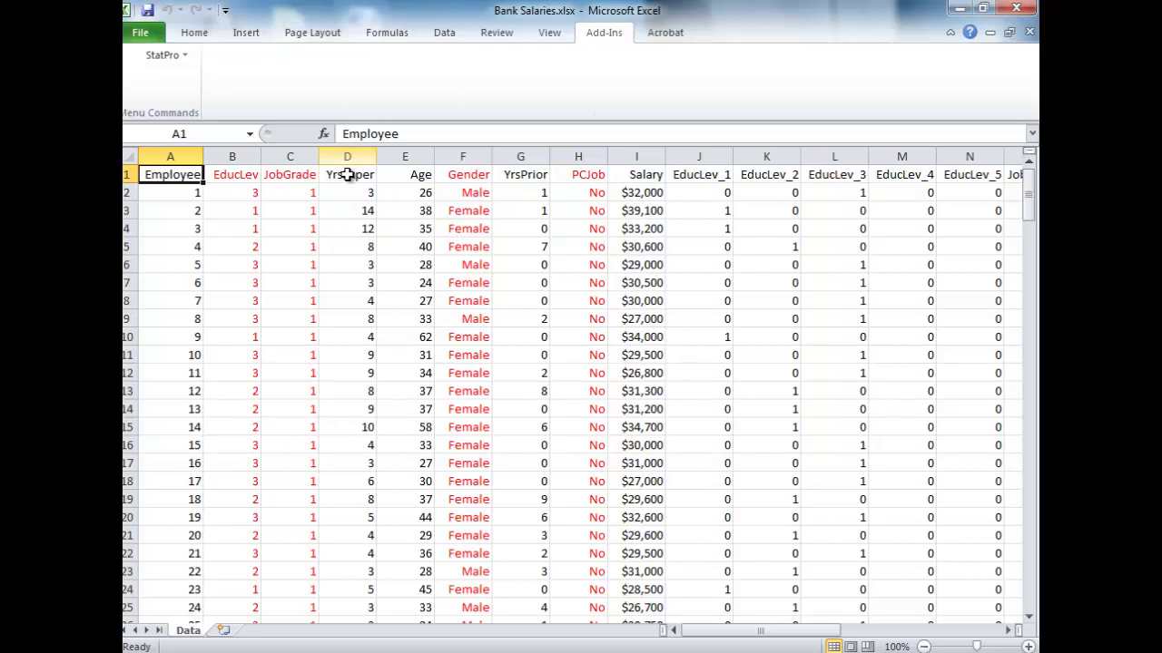
- Create several StatPro dummy variables based on the categorical variable PCJob, using the data range A1:V209, and check the new columns
left_click(412, 197)
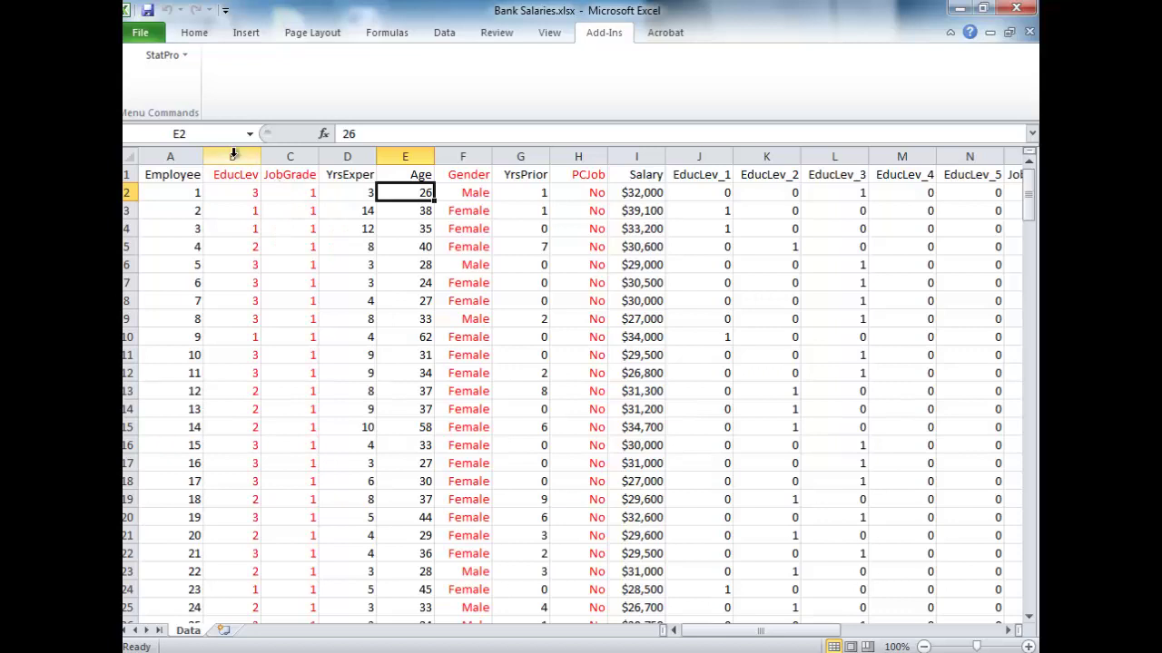
left_click(182, 56)
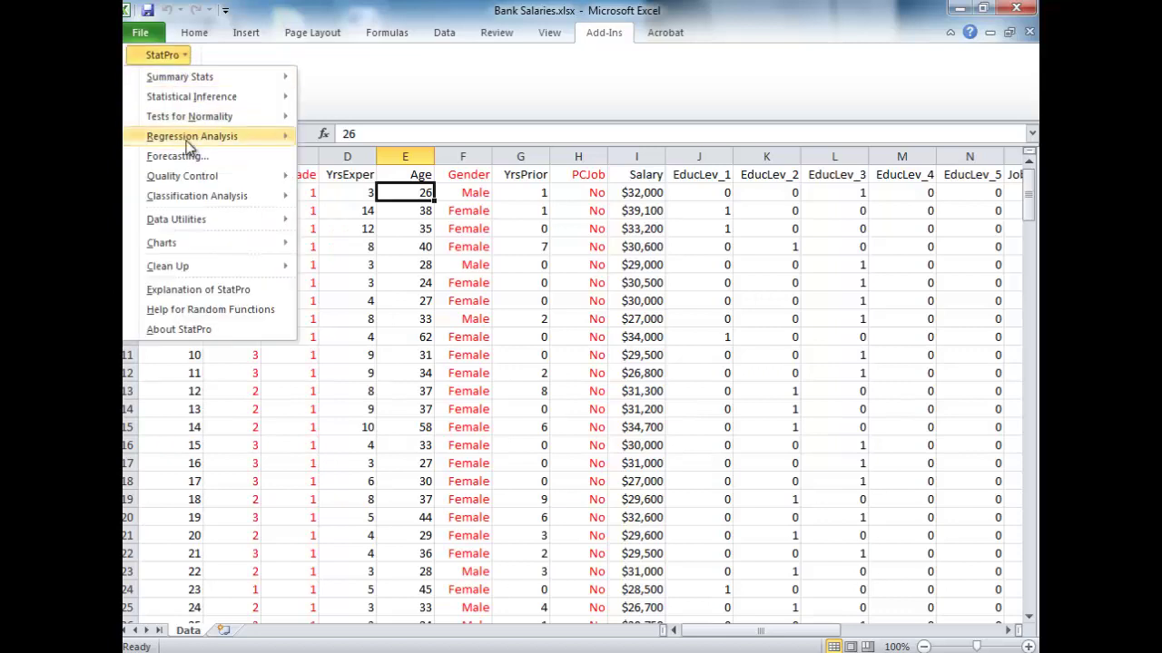
mouse_move(195, 222)
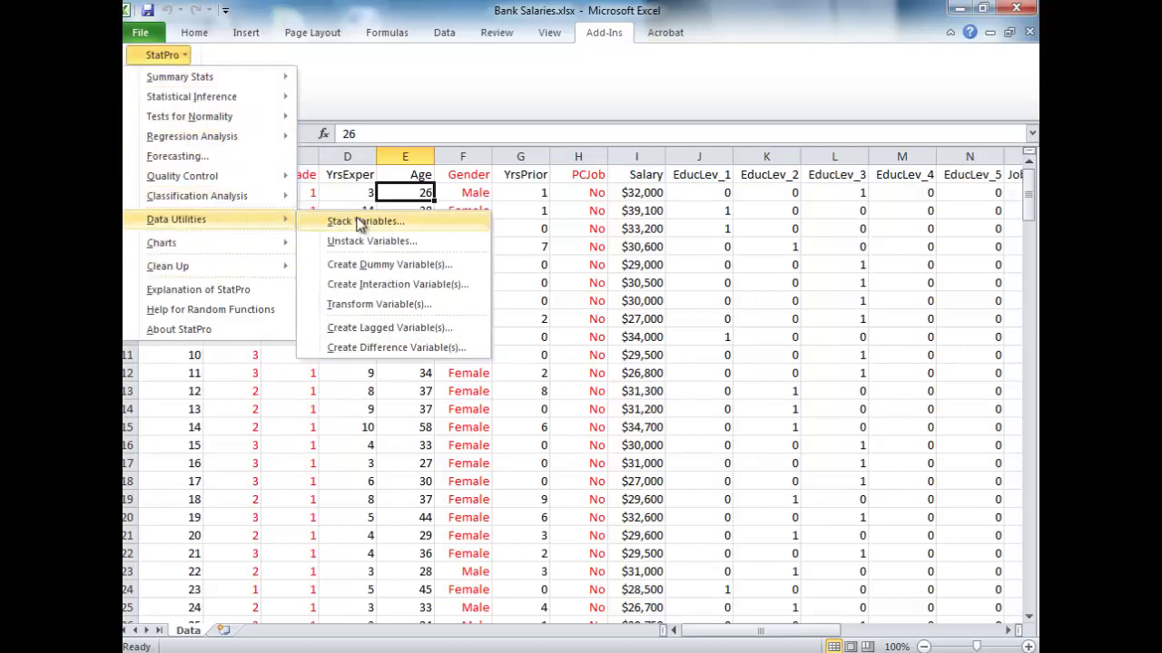
left_click(366, 265)
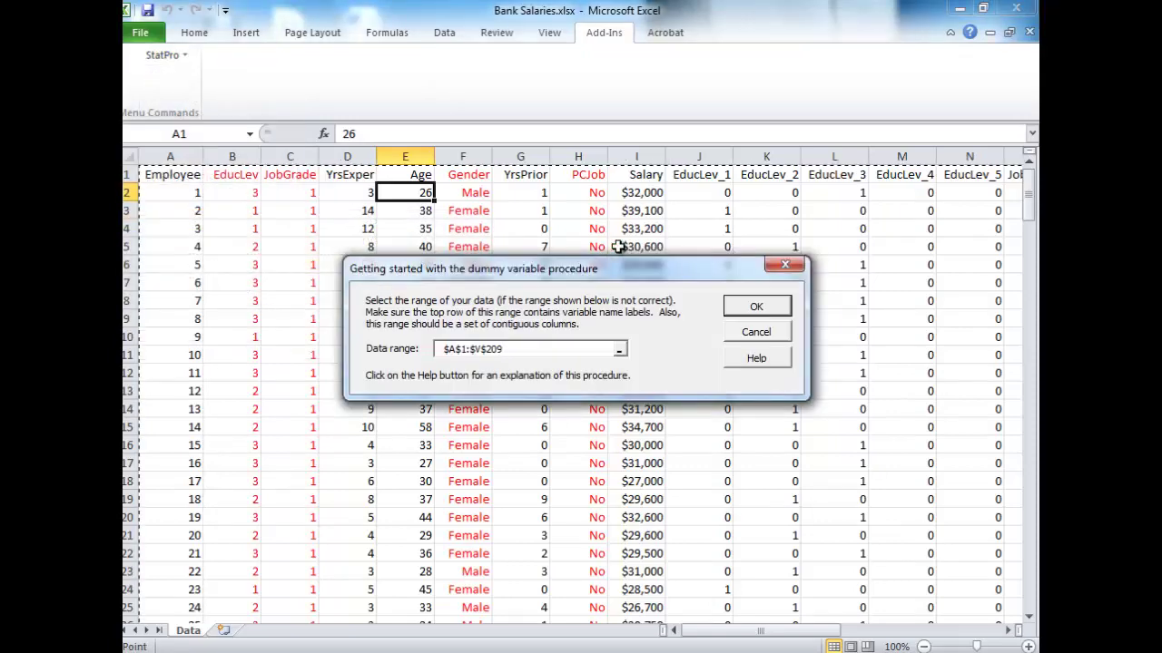
left_click(748, 310)
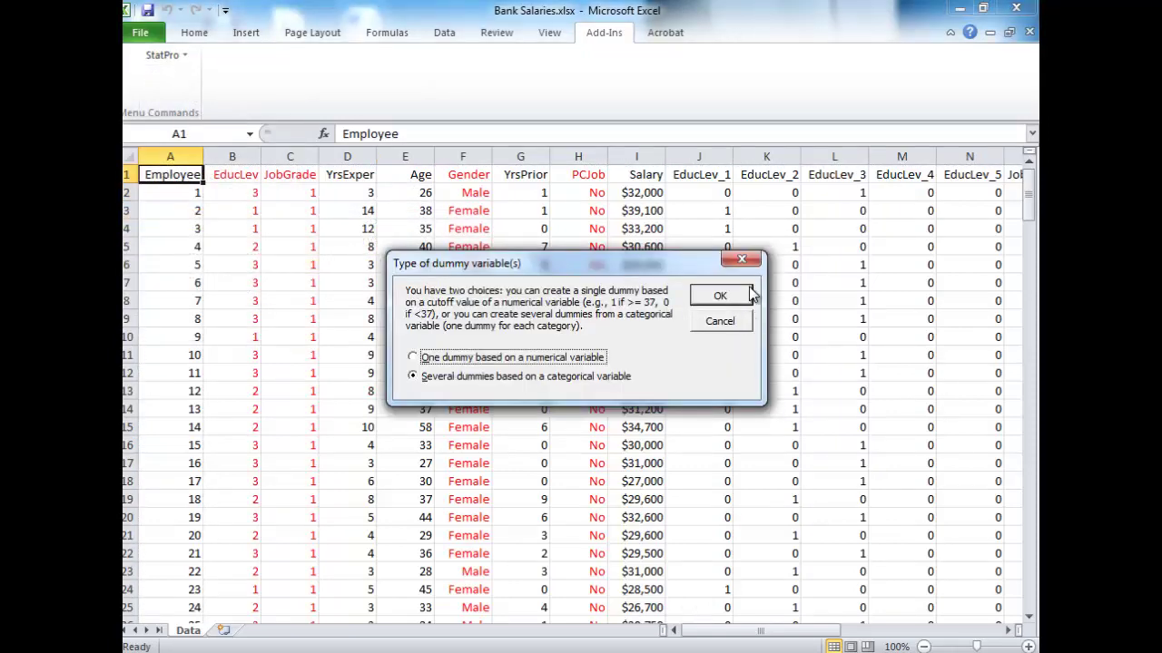
left_click(732, 295)
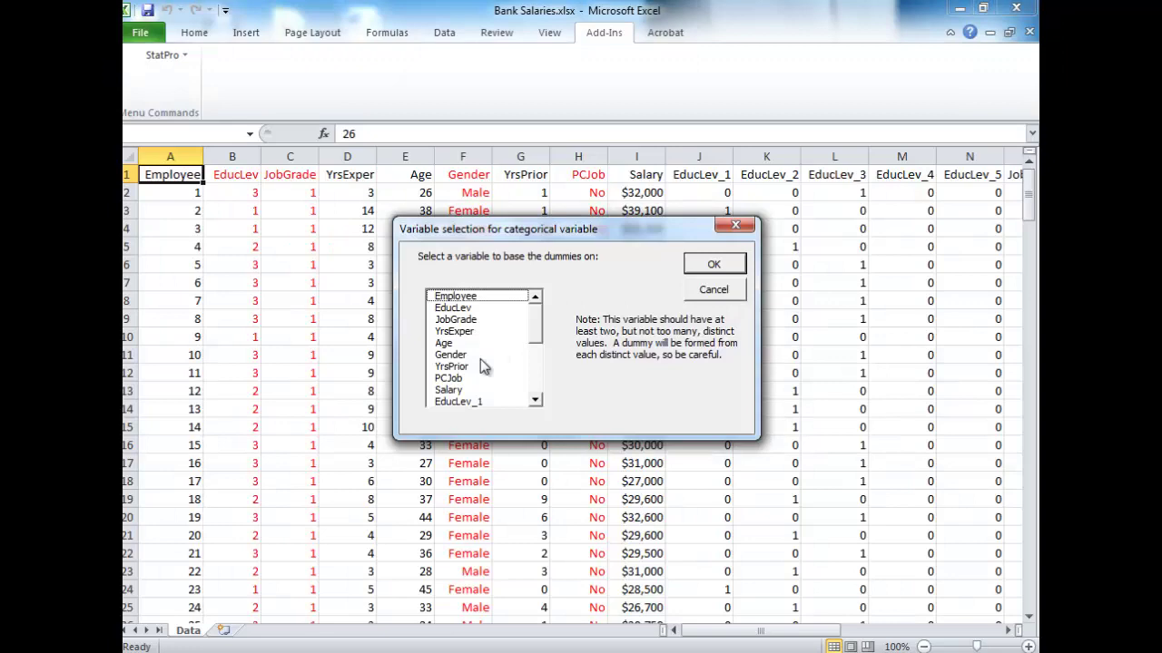
left_click(458, 378)
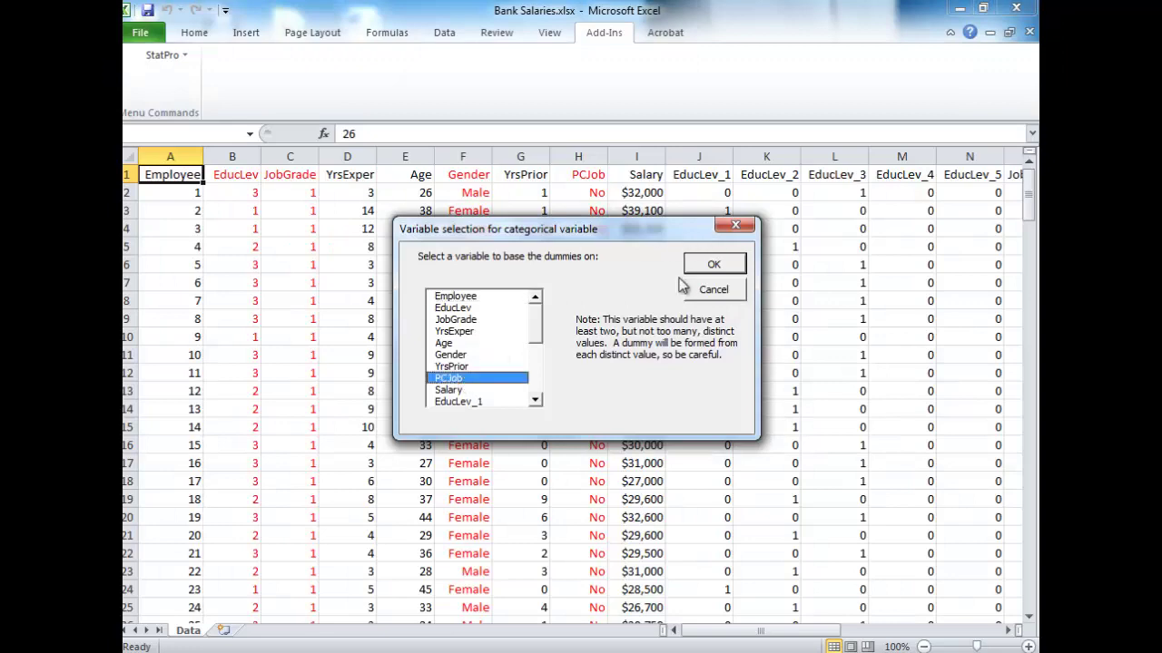
left_click(711, 265)
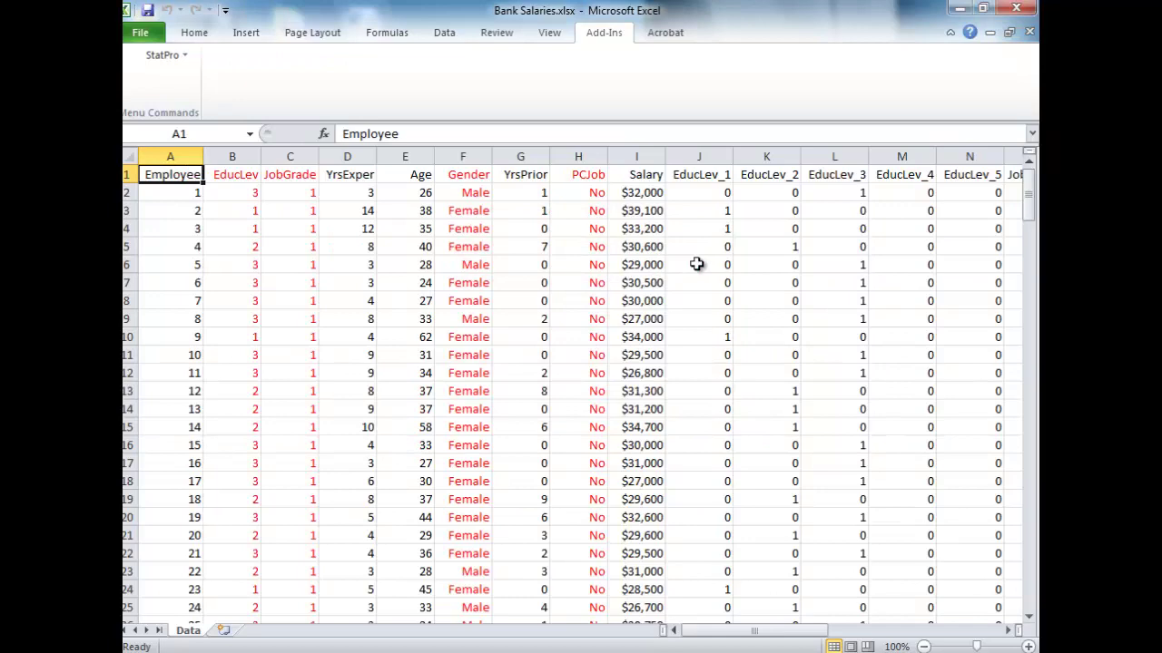
left_click_drag(730, 633, 585, 603)
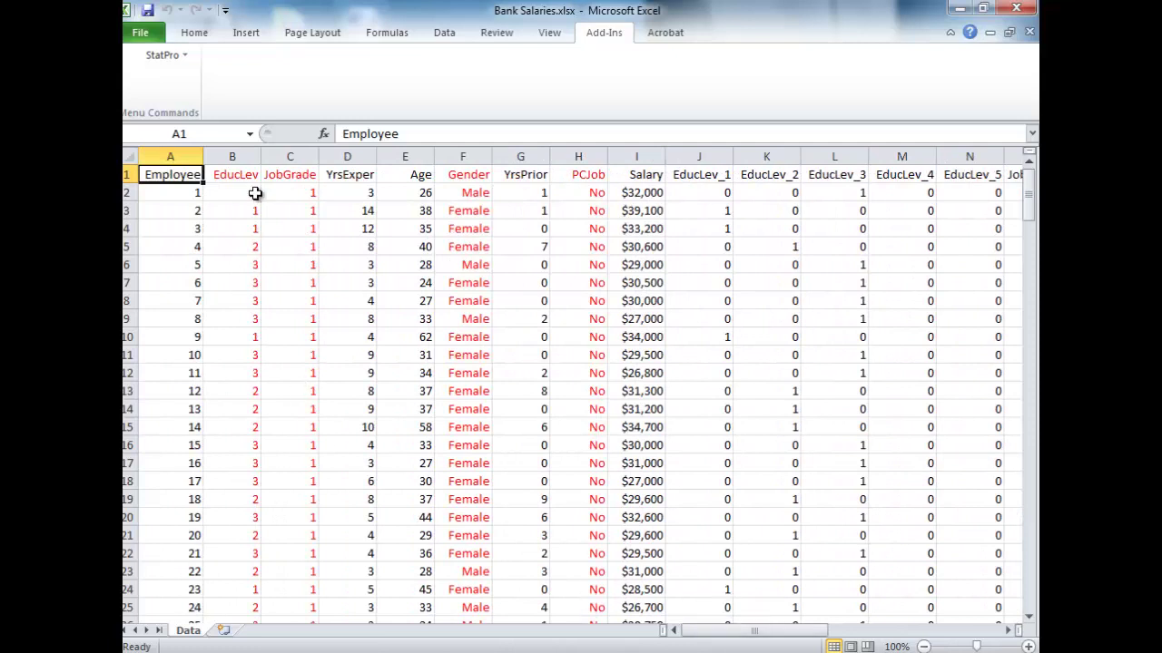